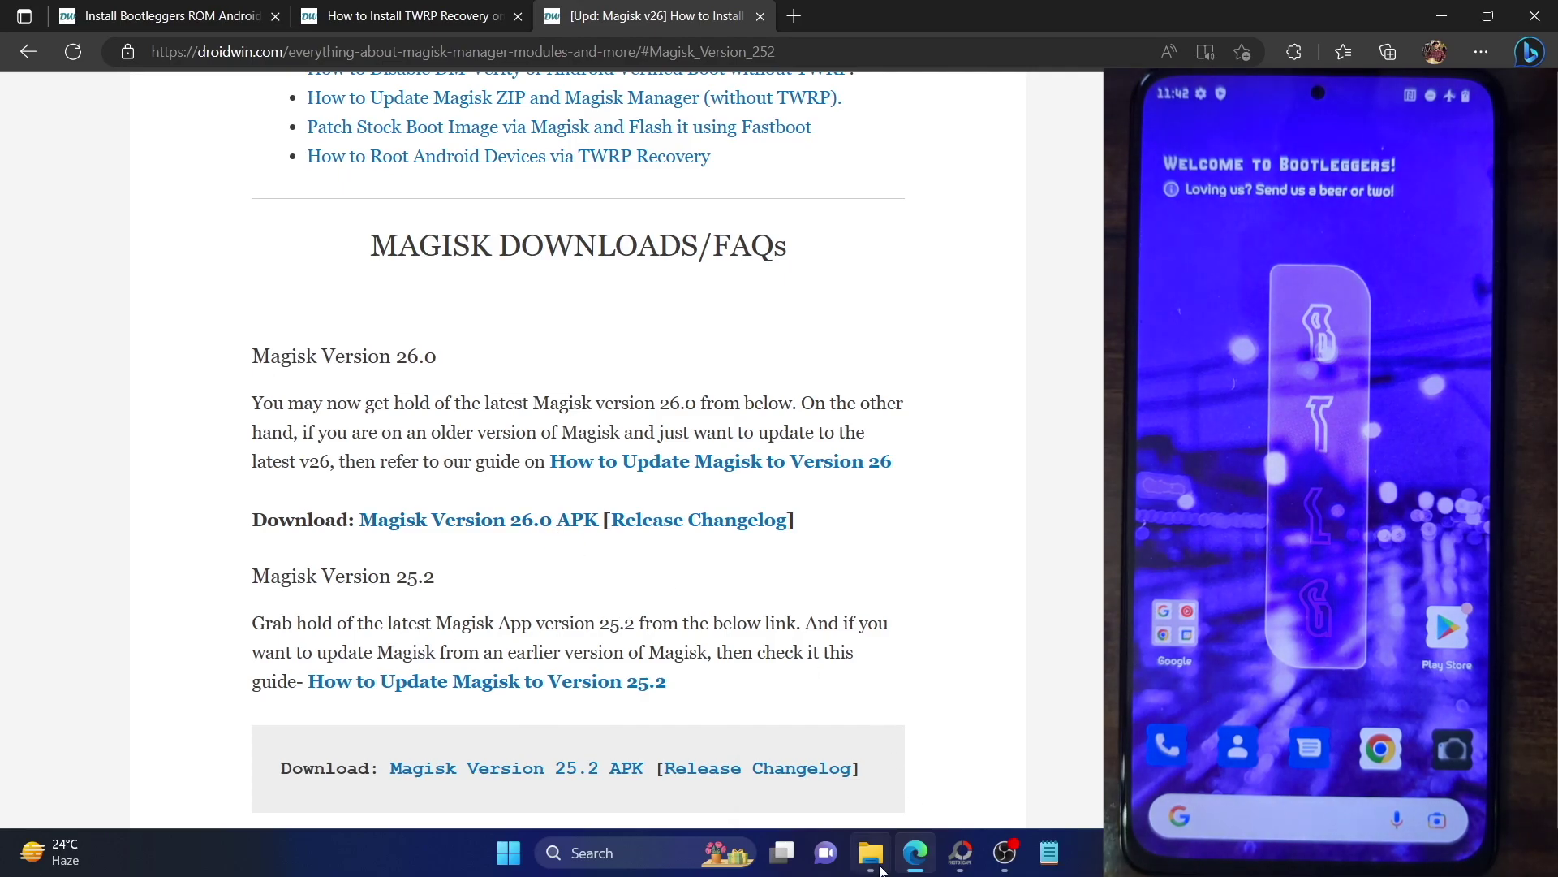
- Scroll the droidwin Magisk guide to the Magisk Version 26.0 APK download link
{"action": "mouse_move", "coordinate": [881, 870]}
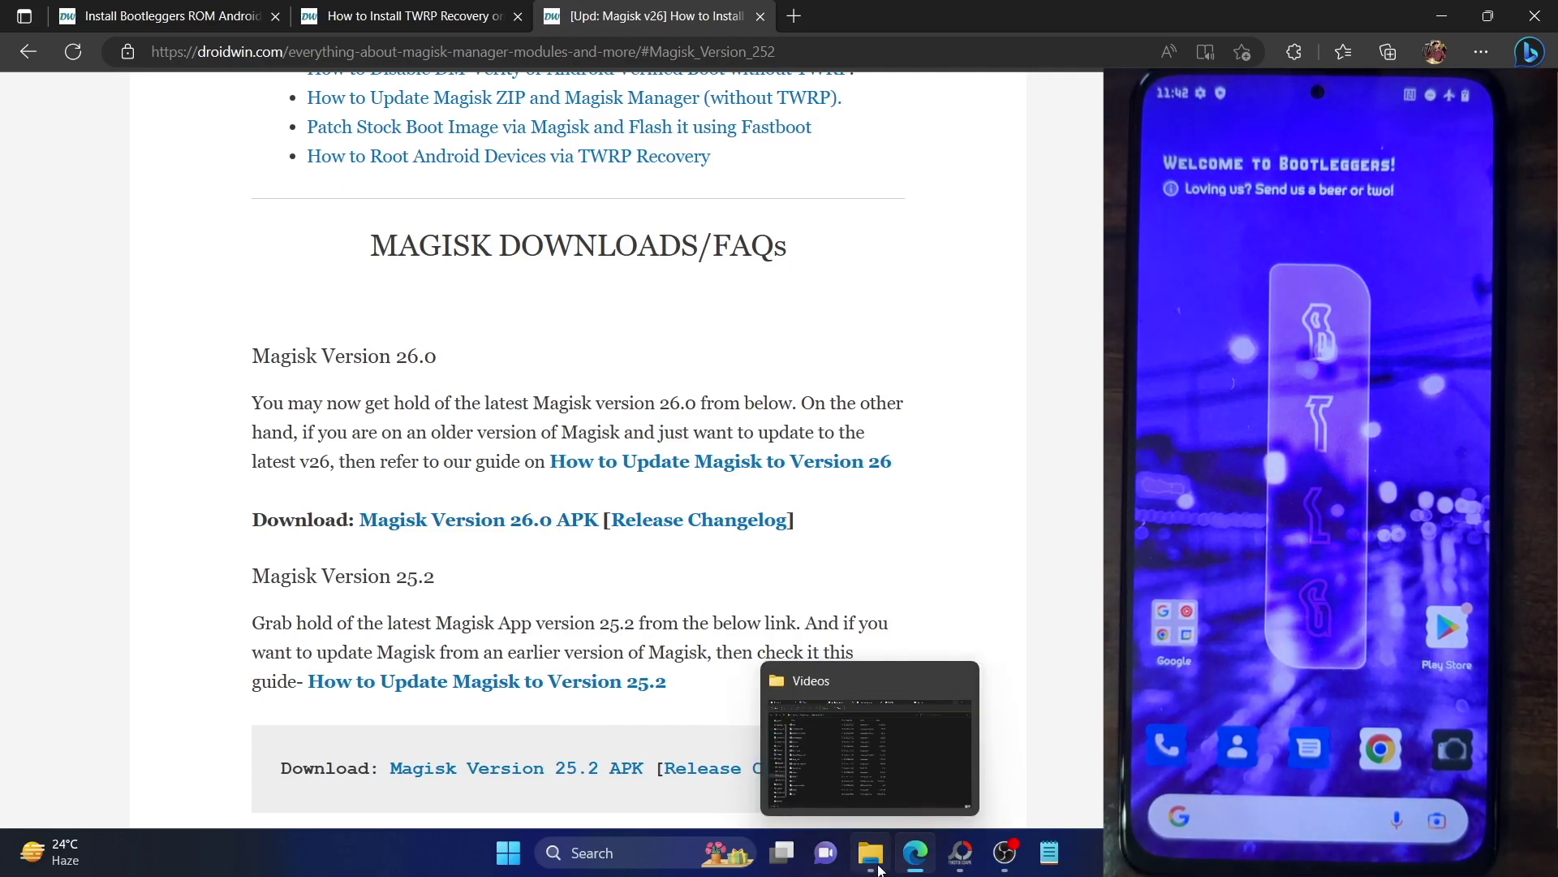
- Check platform-tools for the twrp image and ROMS for Magisk-v26.0.apk
{"action": "left_click", "coordinate": [870, 755]}
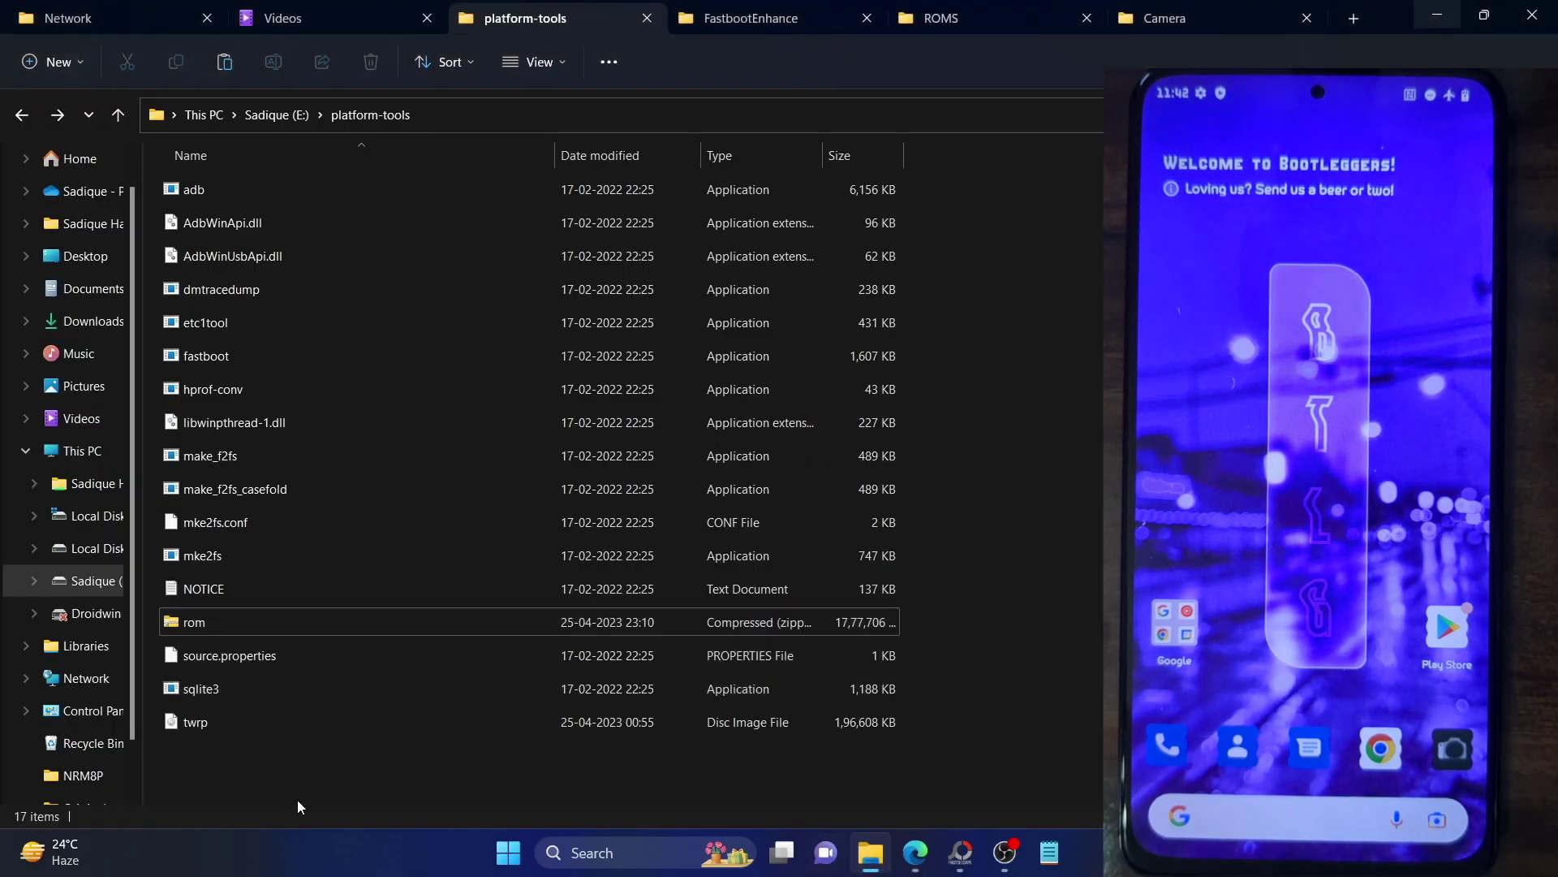
{"action": "left_click", "coordinate": [916, 852]}
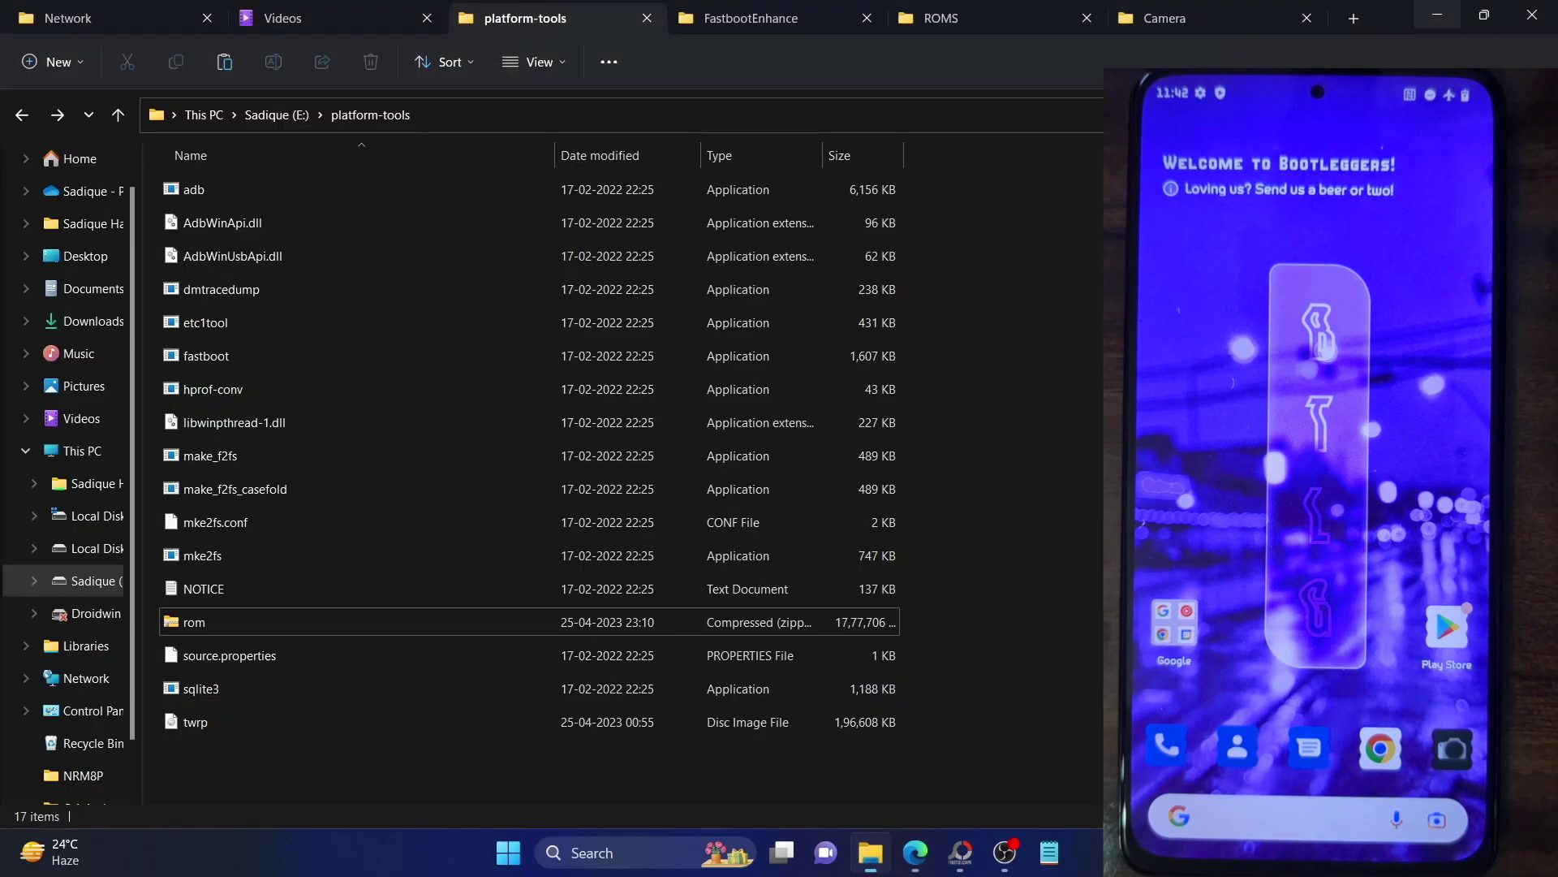
{"action": "left_click", "coordinate": [870, 853]}
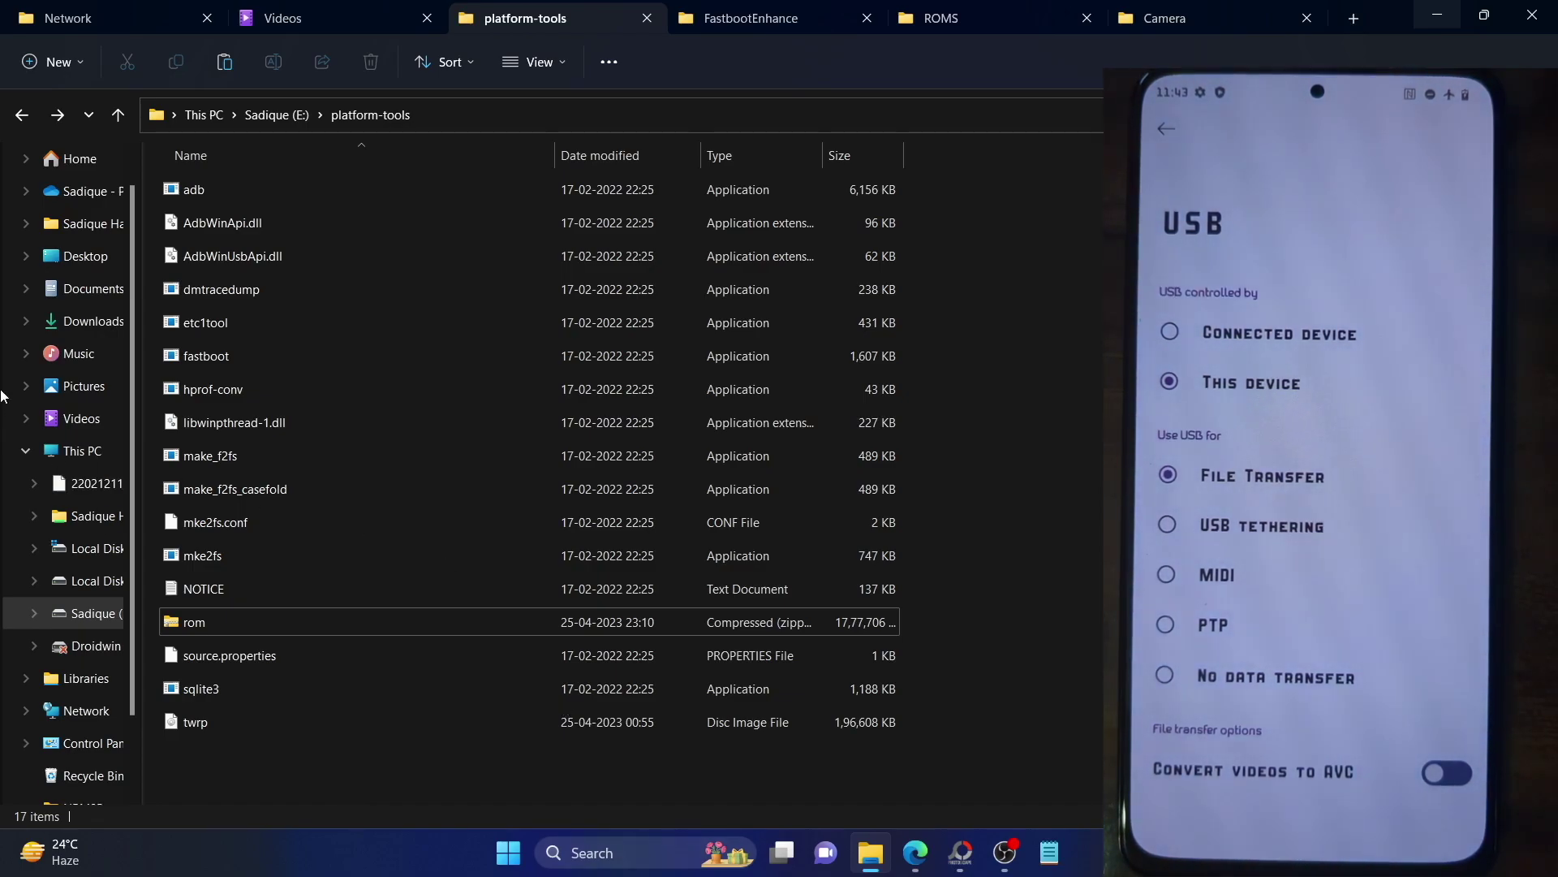
{"action": "left_click", "coordinate": [420, 722]}
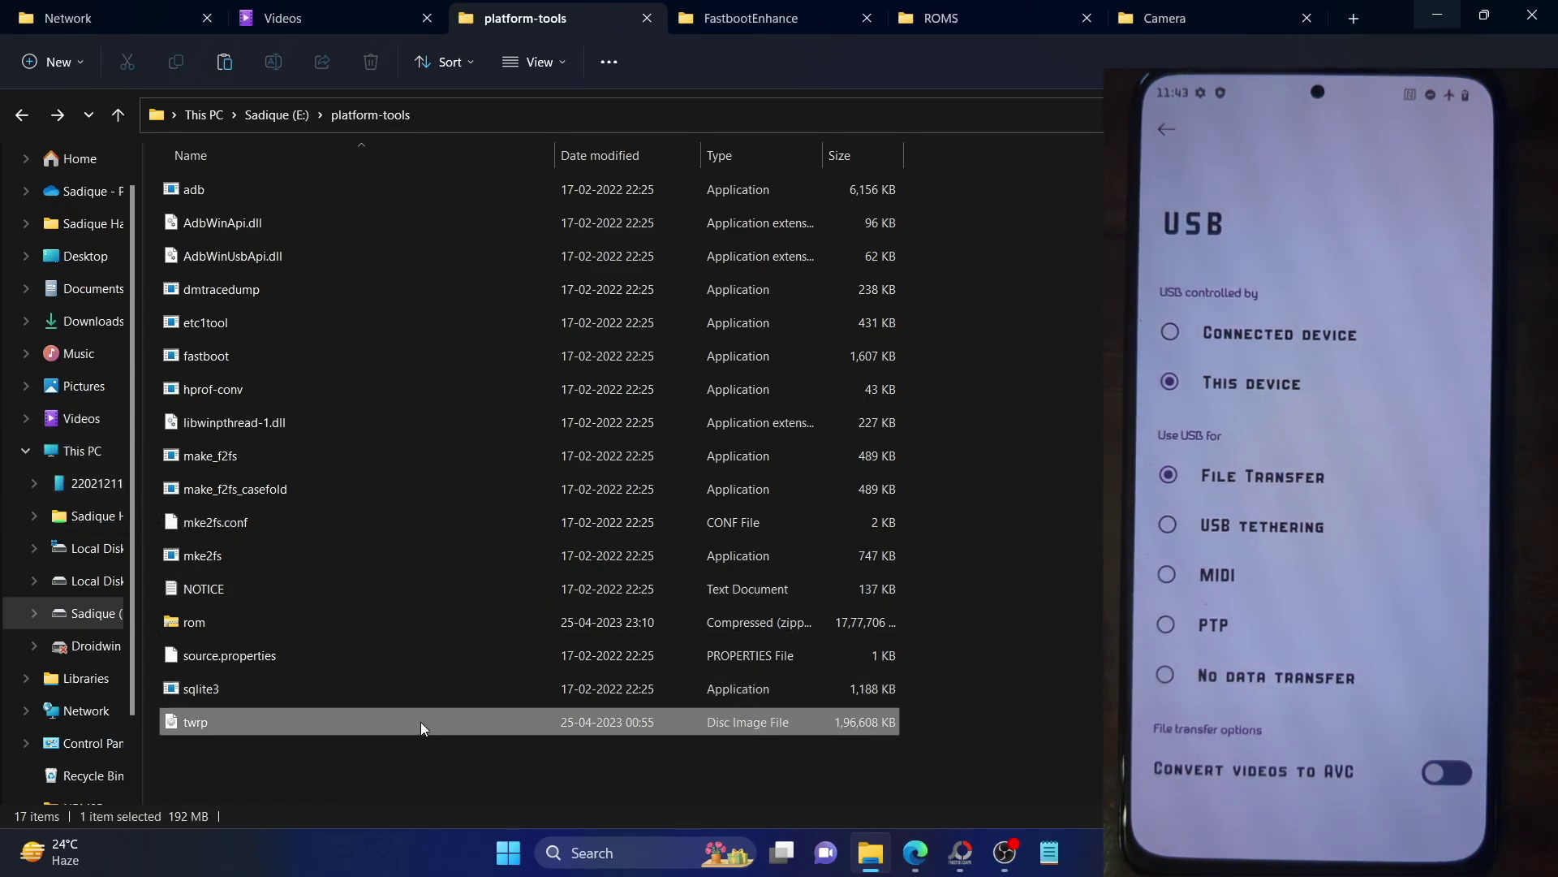
{"action": "left_click", "coordinate": [1072, 341]}
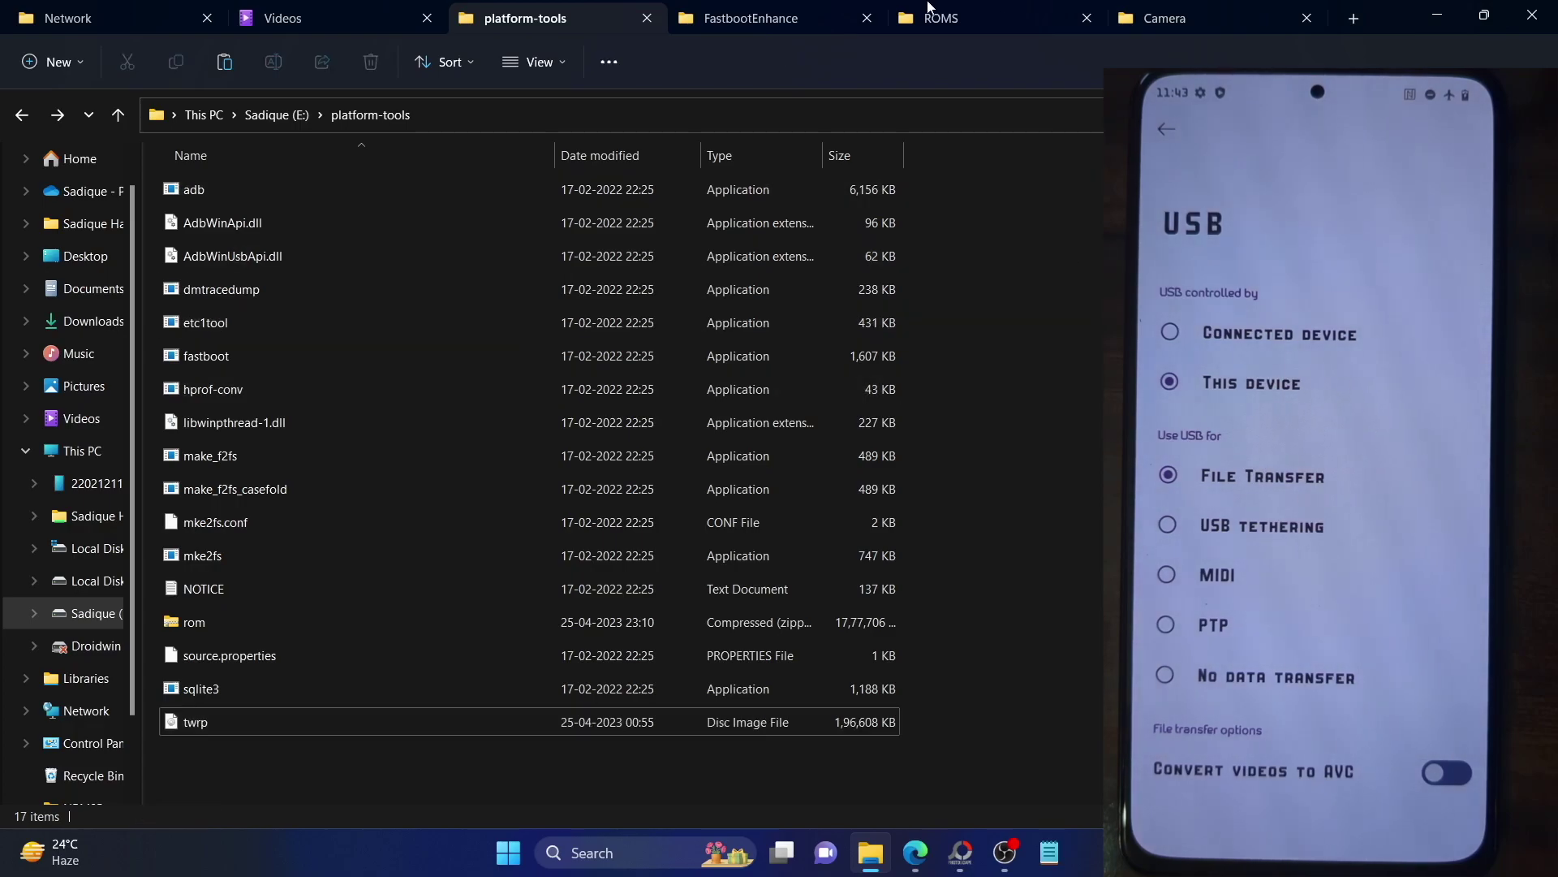
{"action": "left_click", "coordinate": [929, 18]}
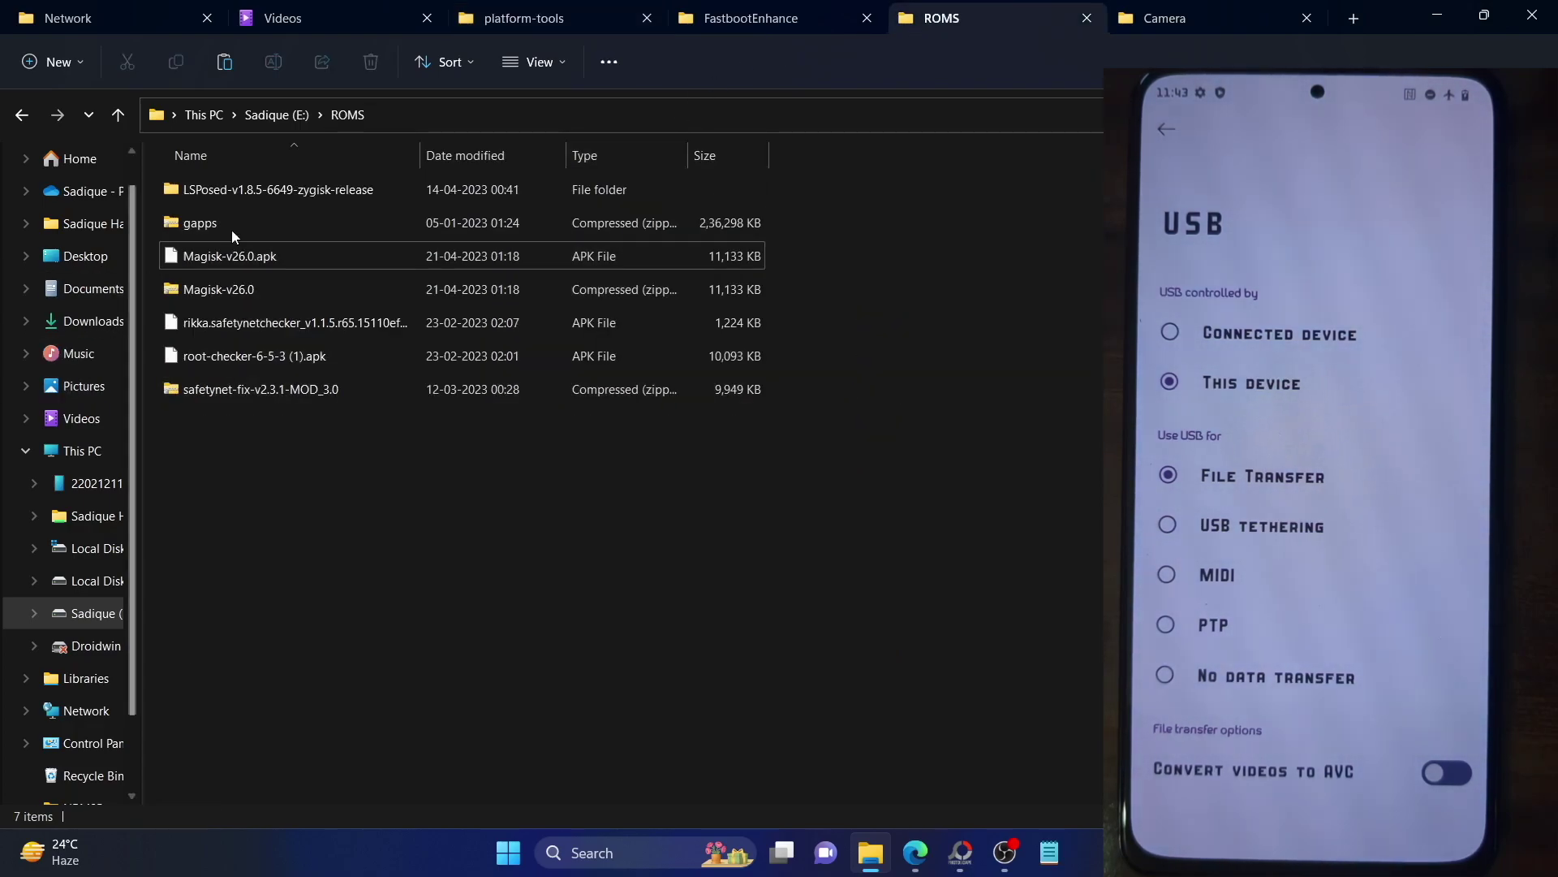
{"action": "left_click", "coordinate": [264, 257]}
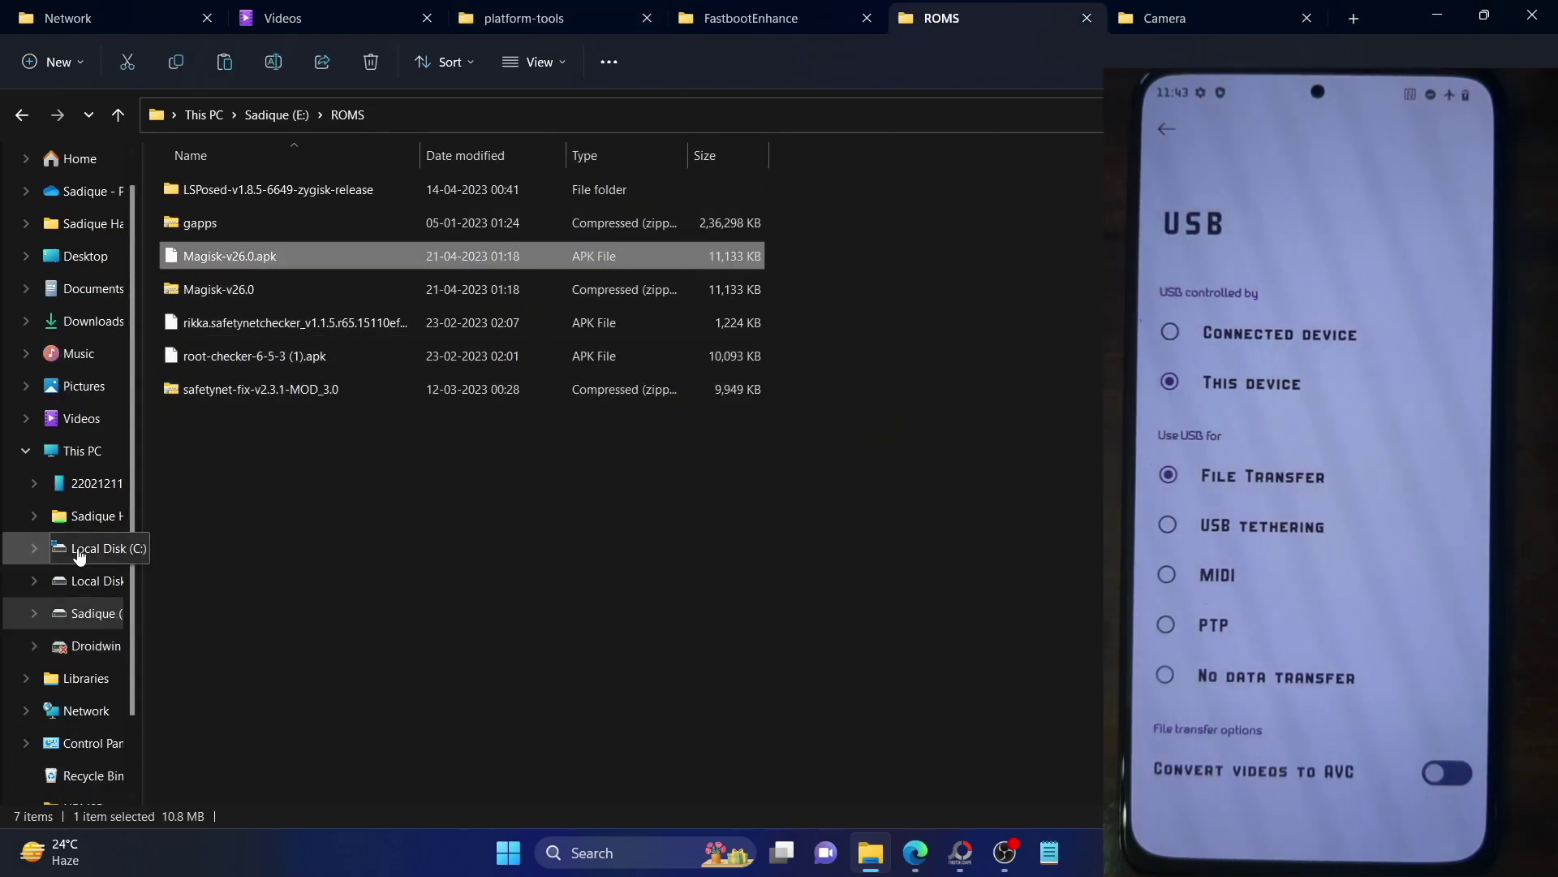
- Browse to the connected phone and open its Internal shared storage
{"action": "left_click", "coordinate": [95, 487]}
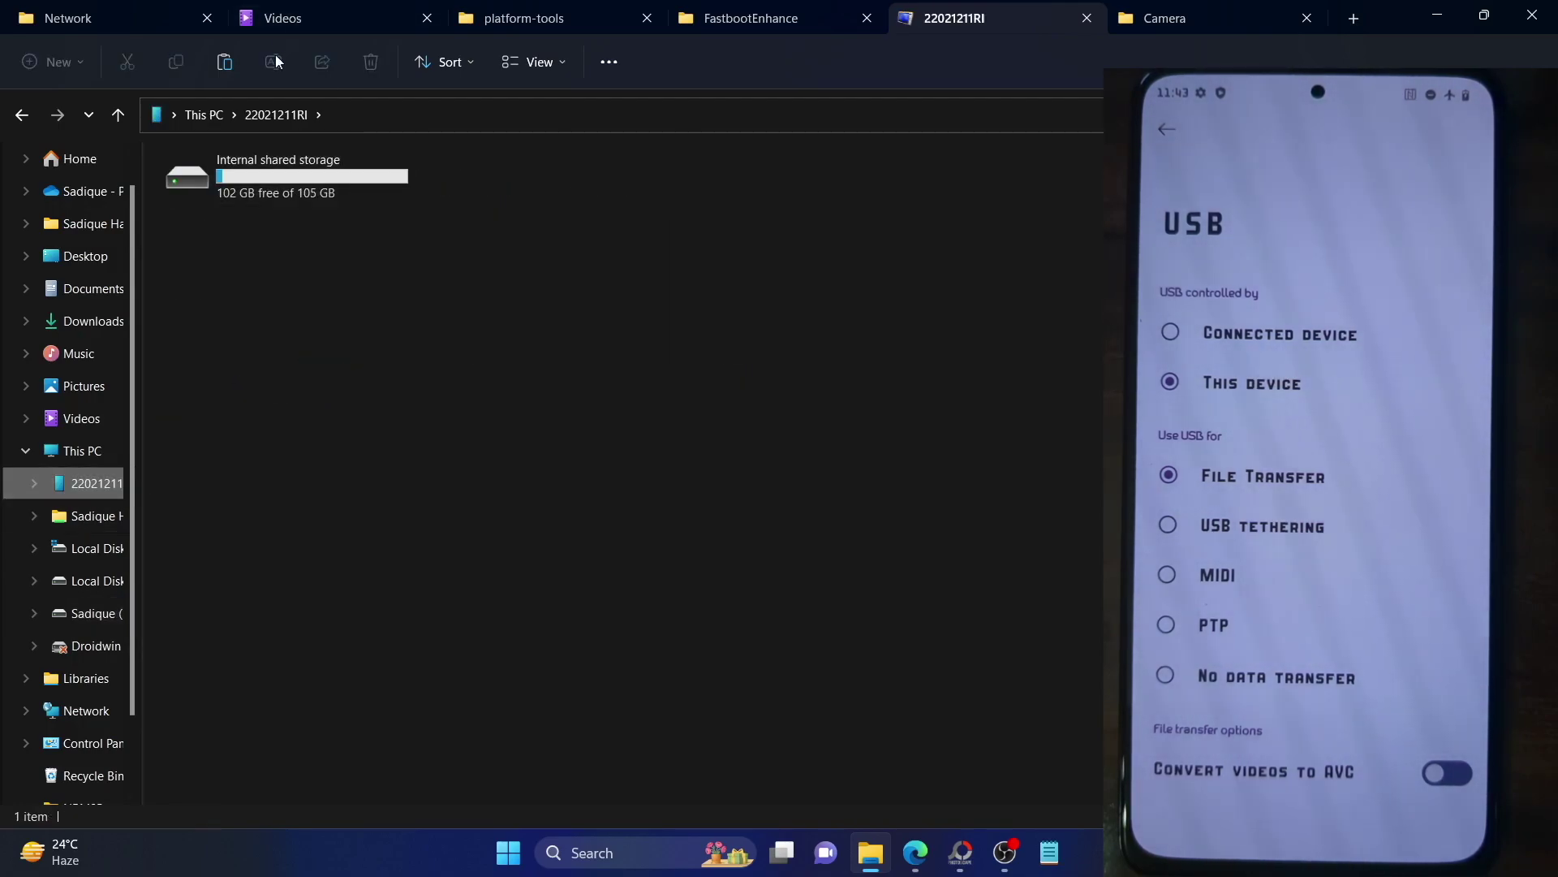
{"action": "double_click", "coordinate": [260, 187]}
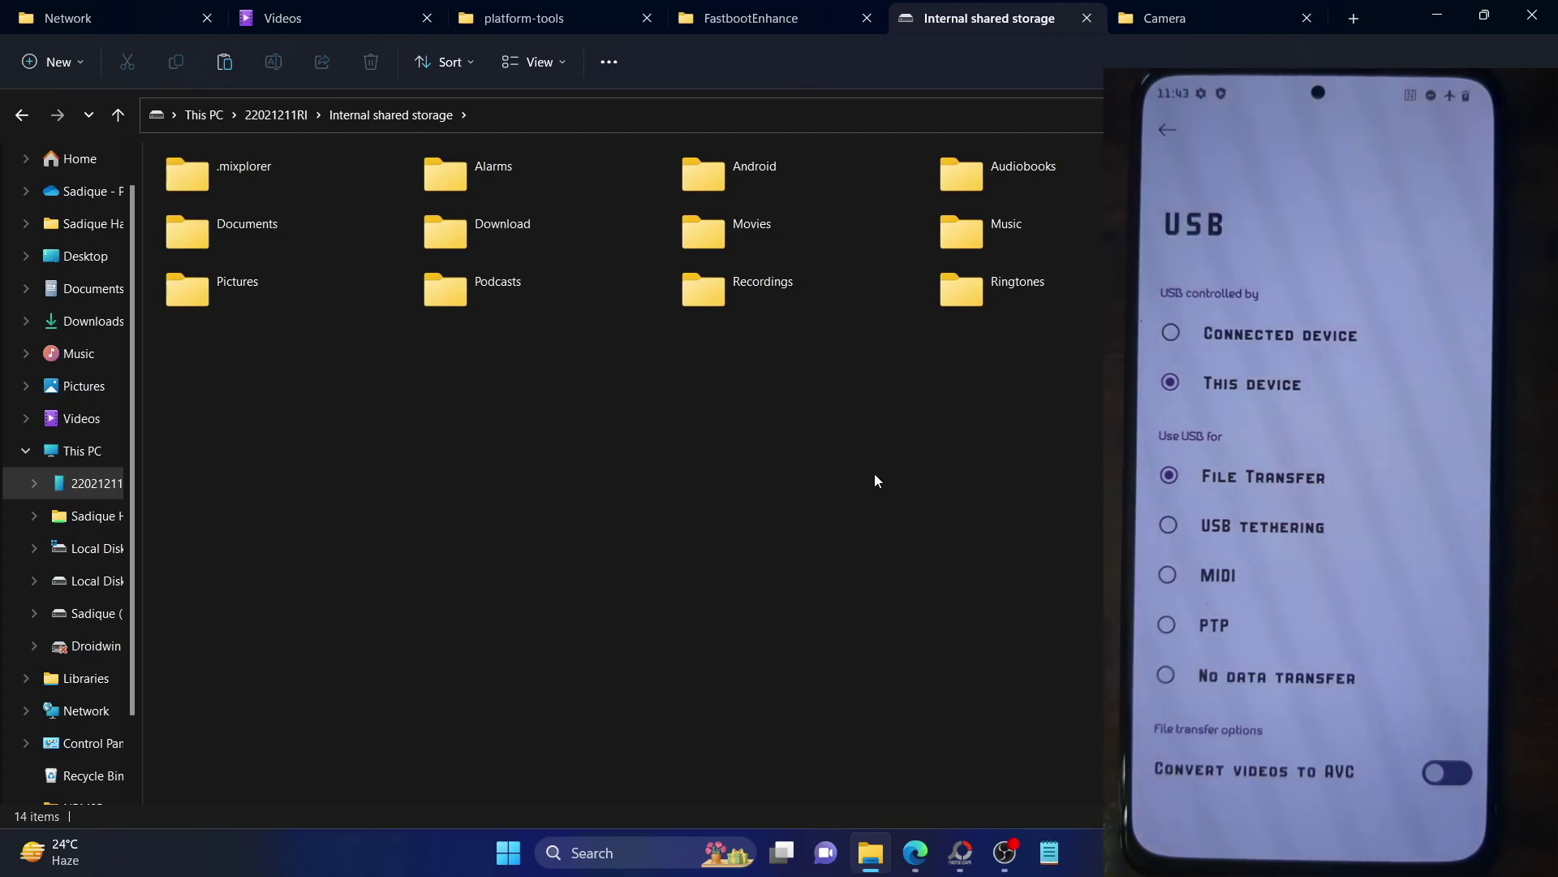
{"action": "mouse_move", "coordinate": [916, 852]}
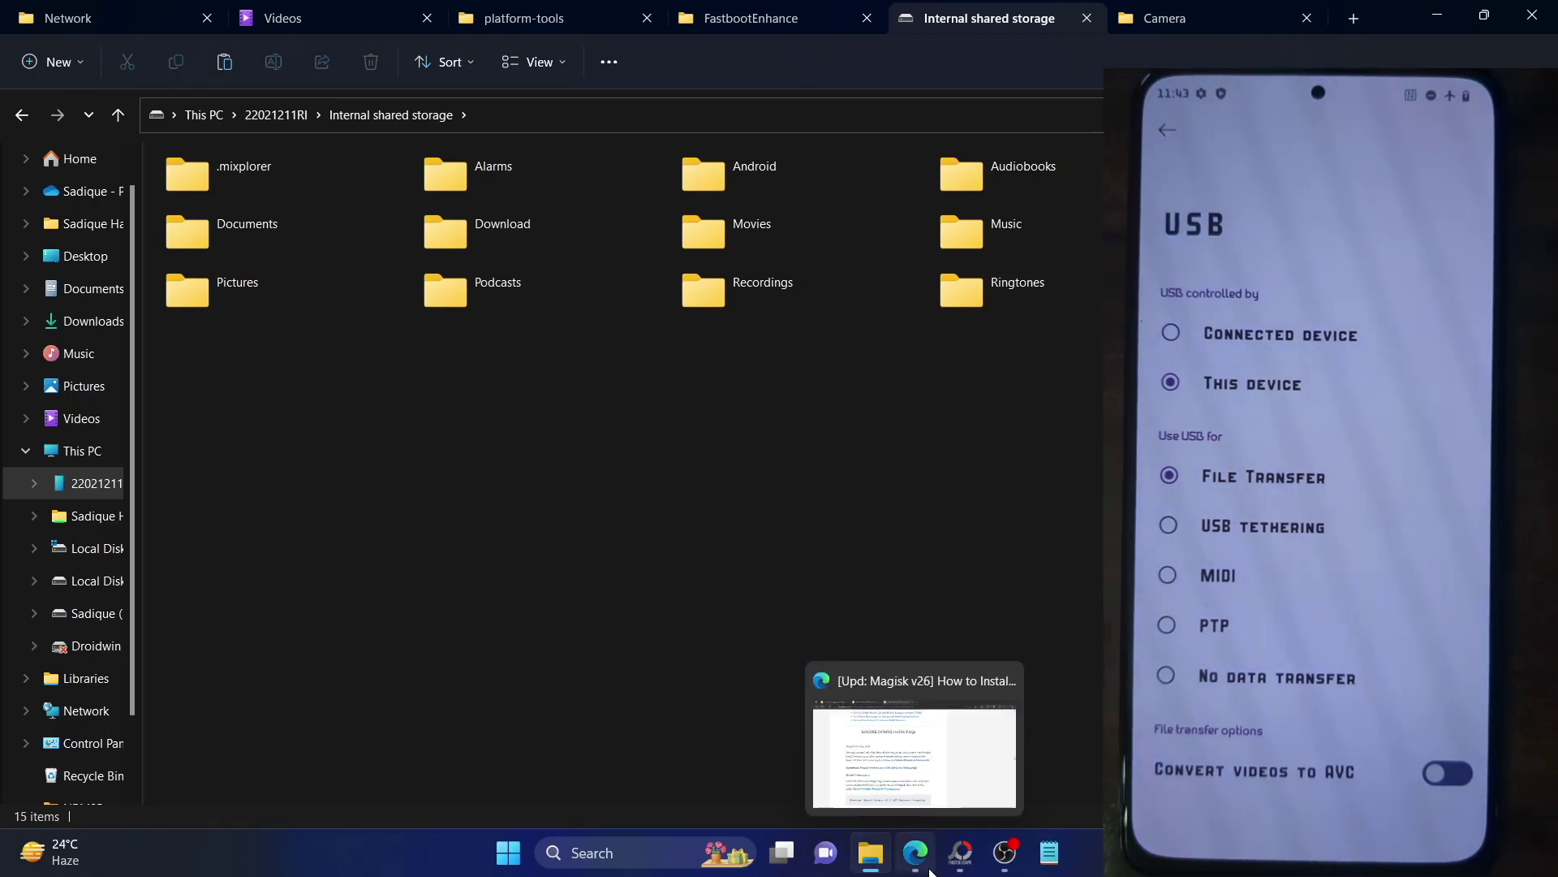
{"action": "left_click", "coordinate": [923, 672]}
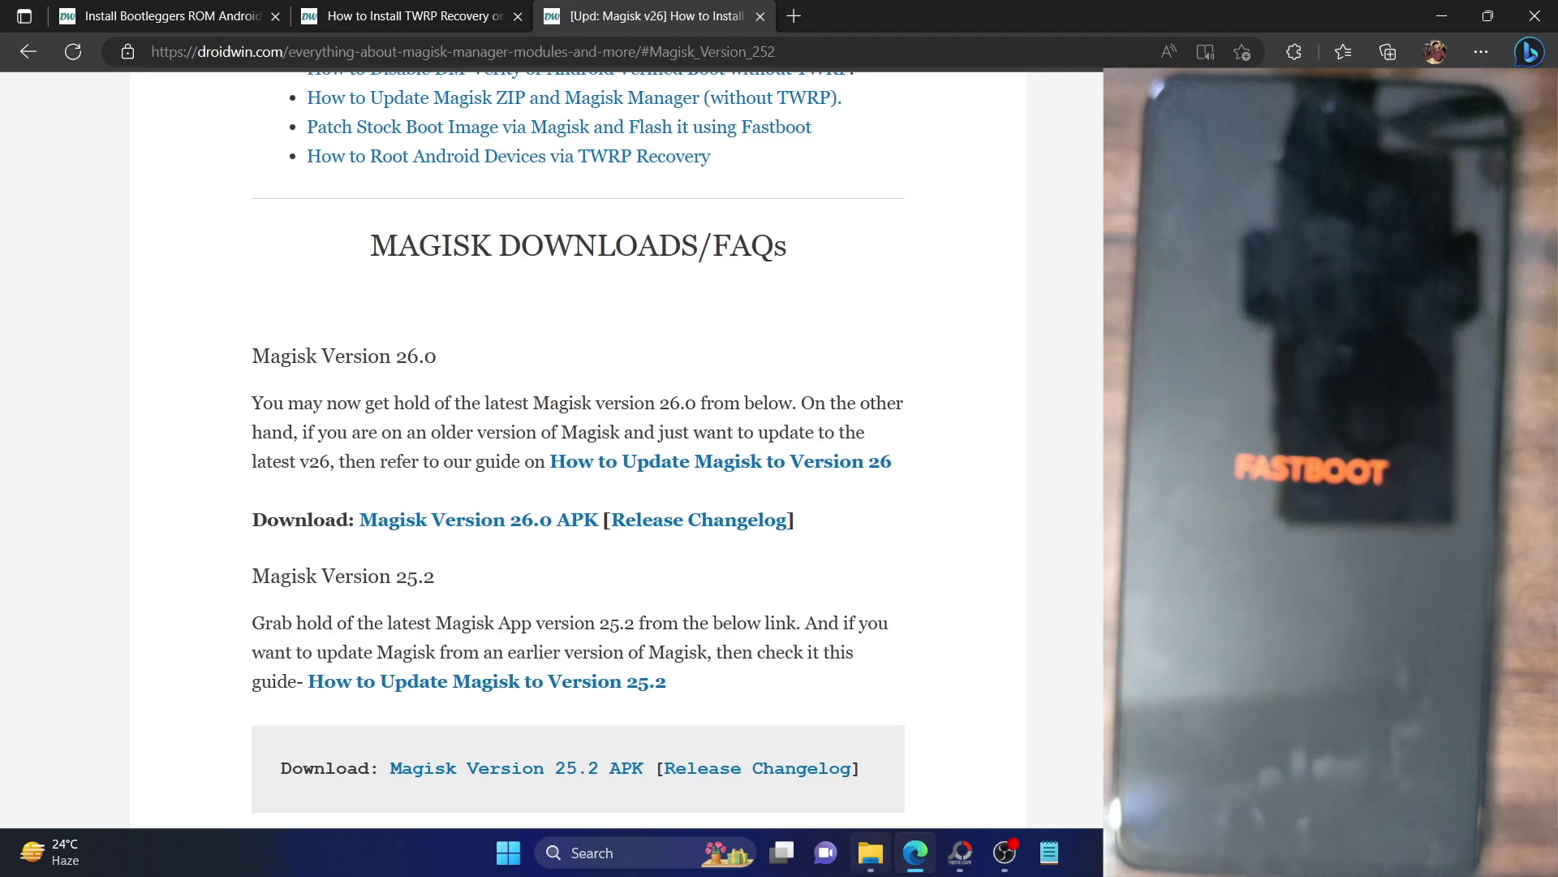
{"action": "left_click", "coordinate": [870, 853]}
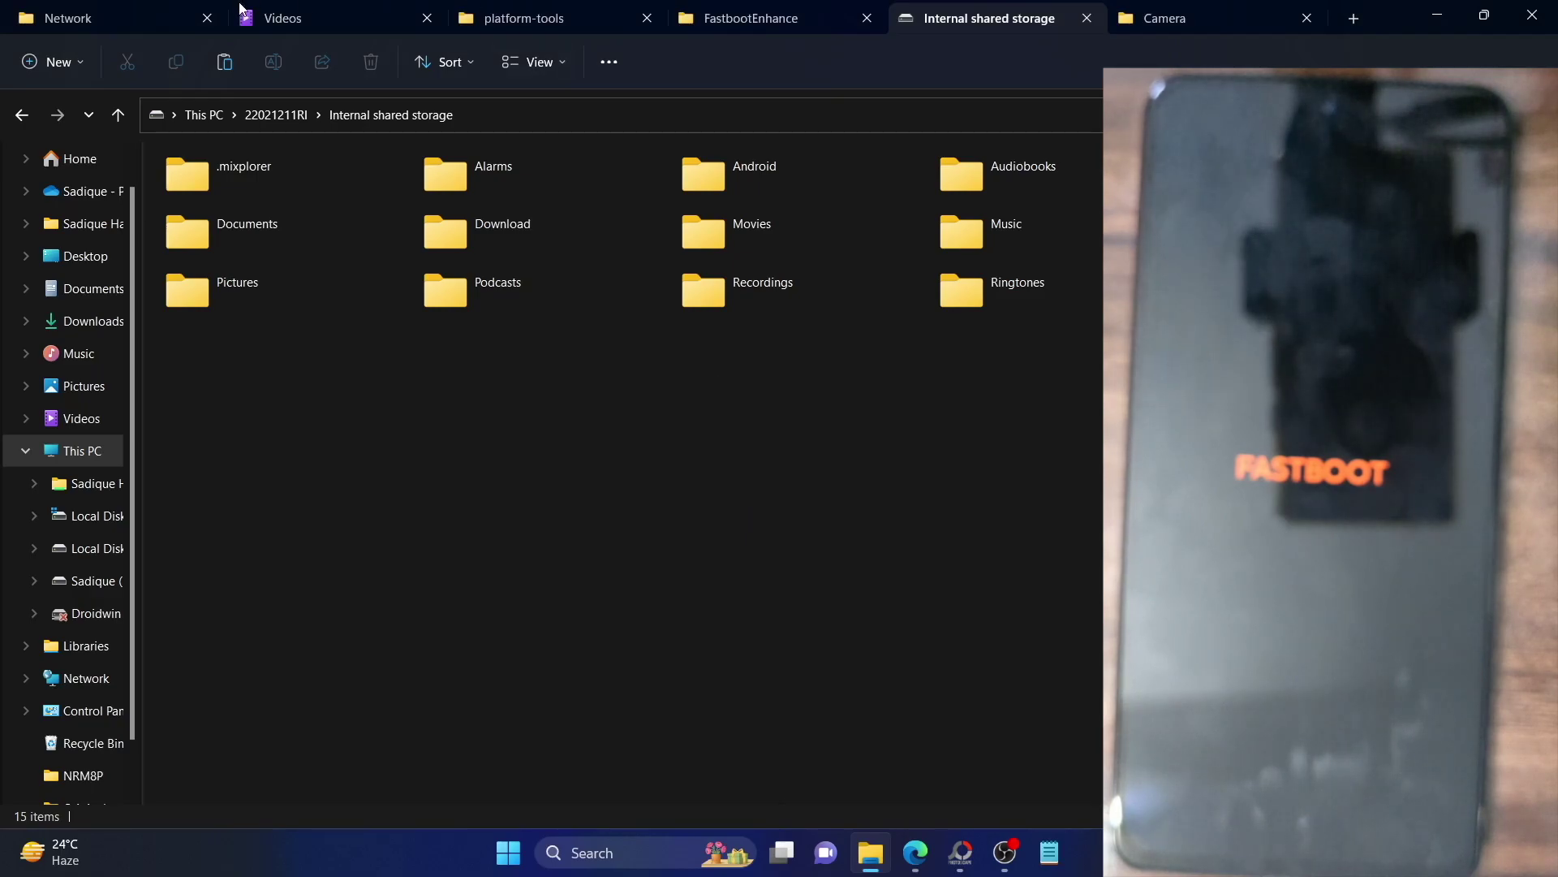
- Launch Command Prompt in the platform-tools folder by entering cmd in the address bar
{"action": "left_click", "coordinate": [536, 19]}
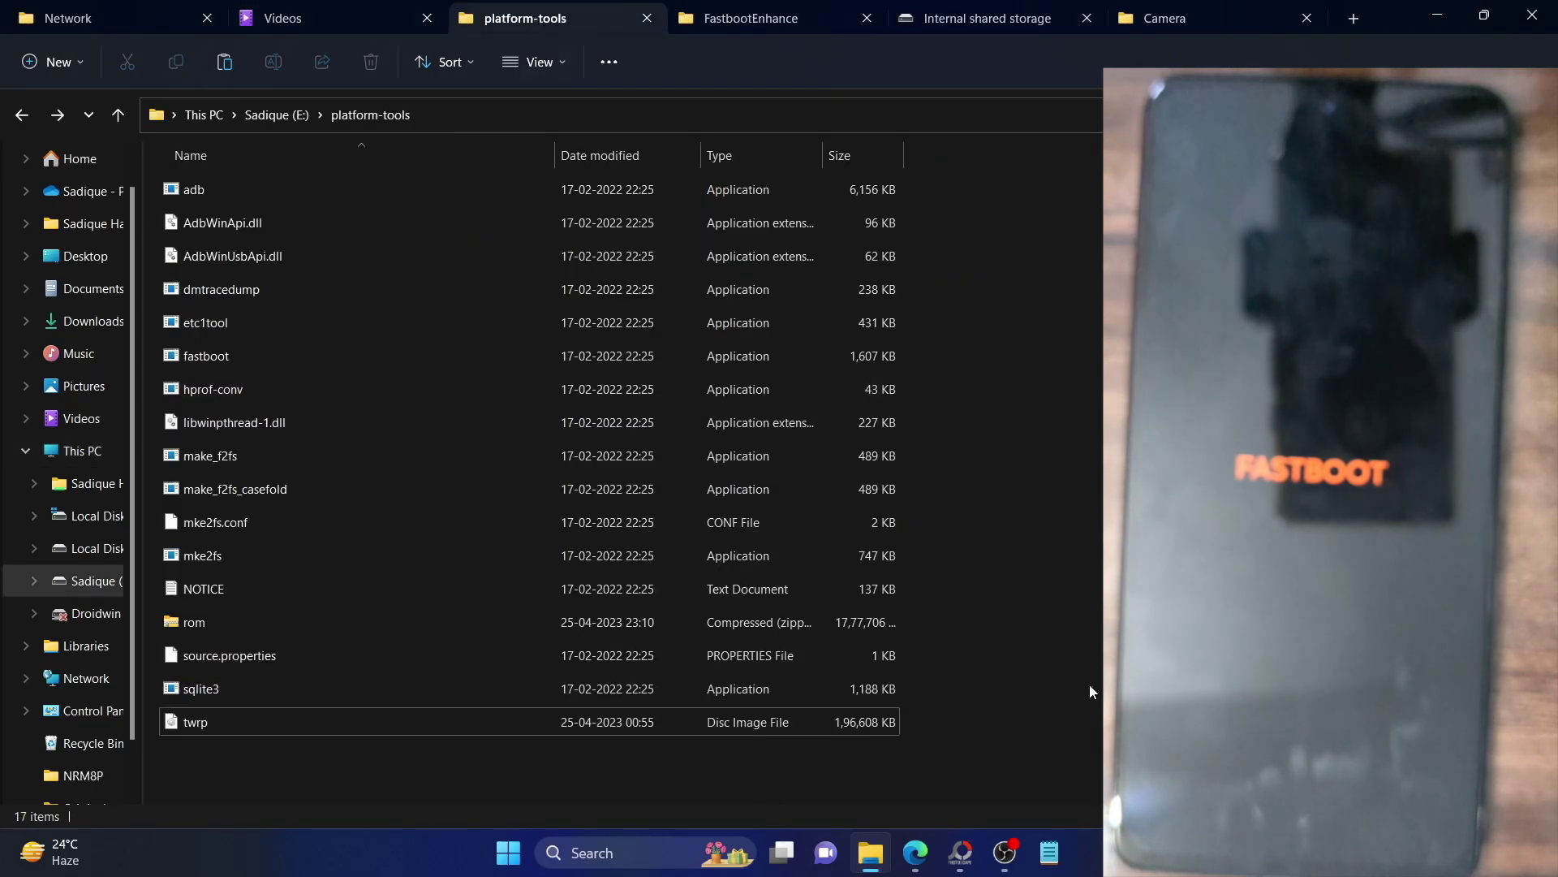
{"action": "left_click", "coordinate": [255, 728]}
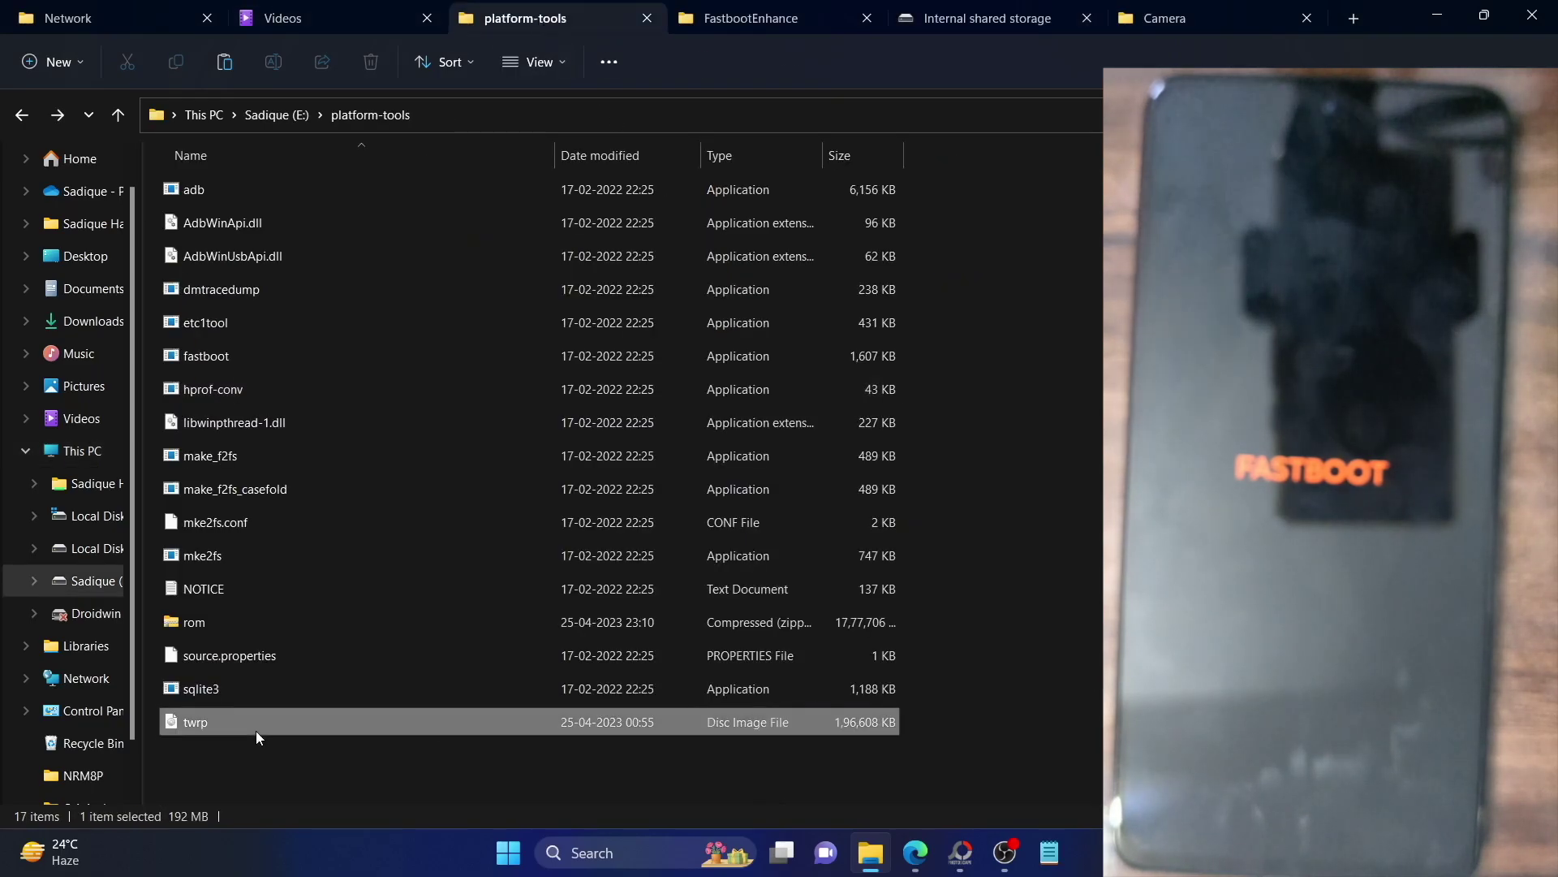
{"action": "left_click", "coordinate": [706, 110]}
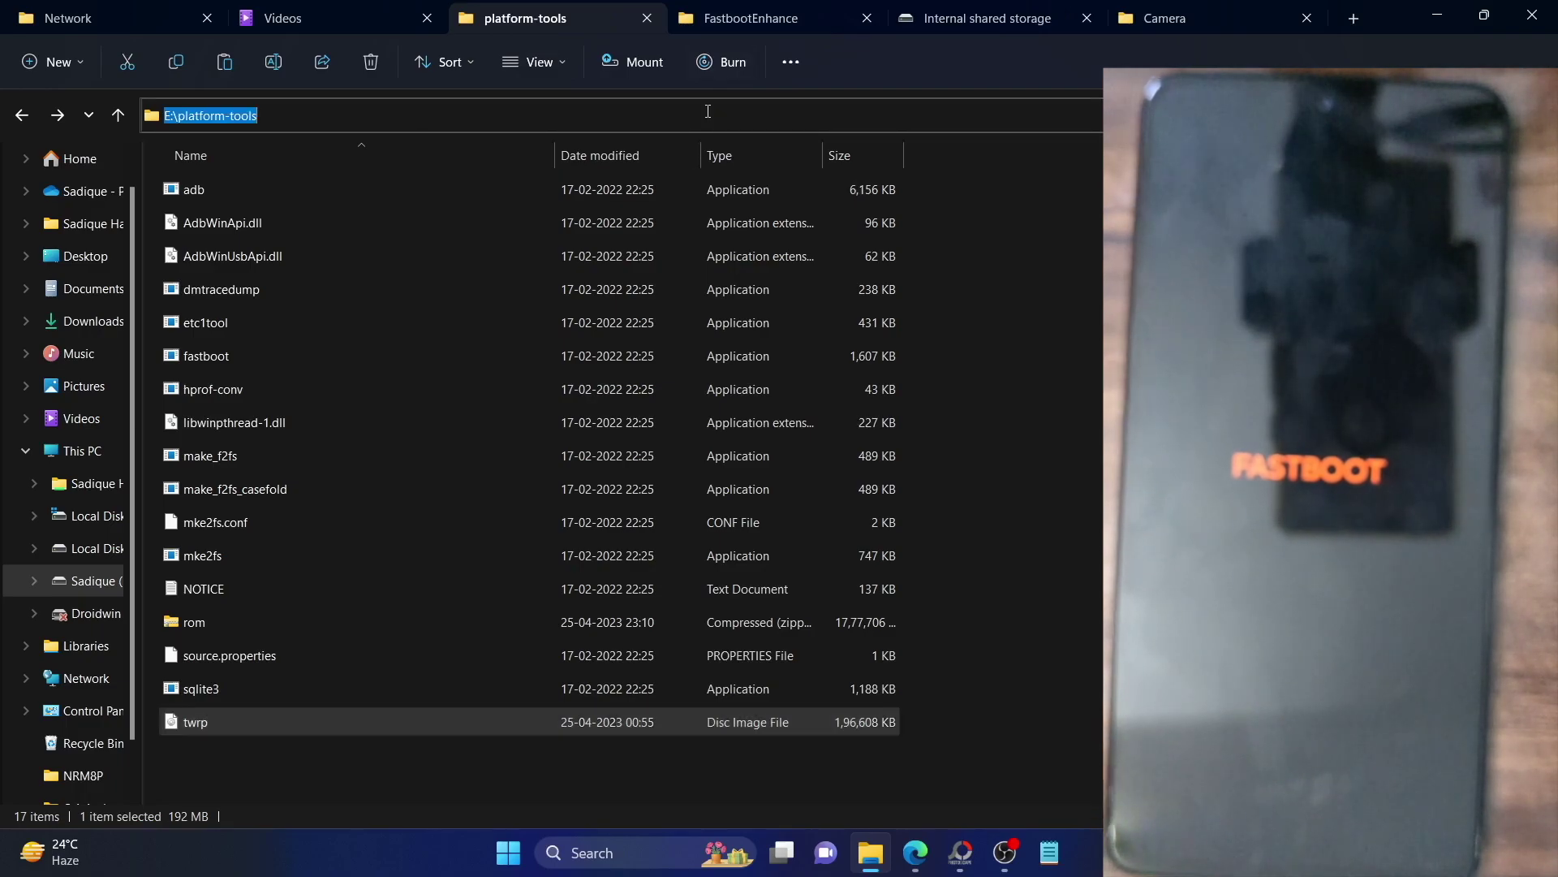
{"action": "type", "text": "cmd"}
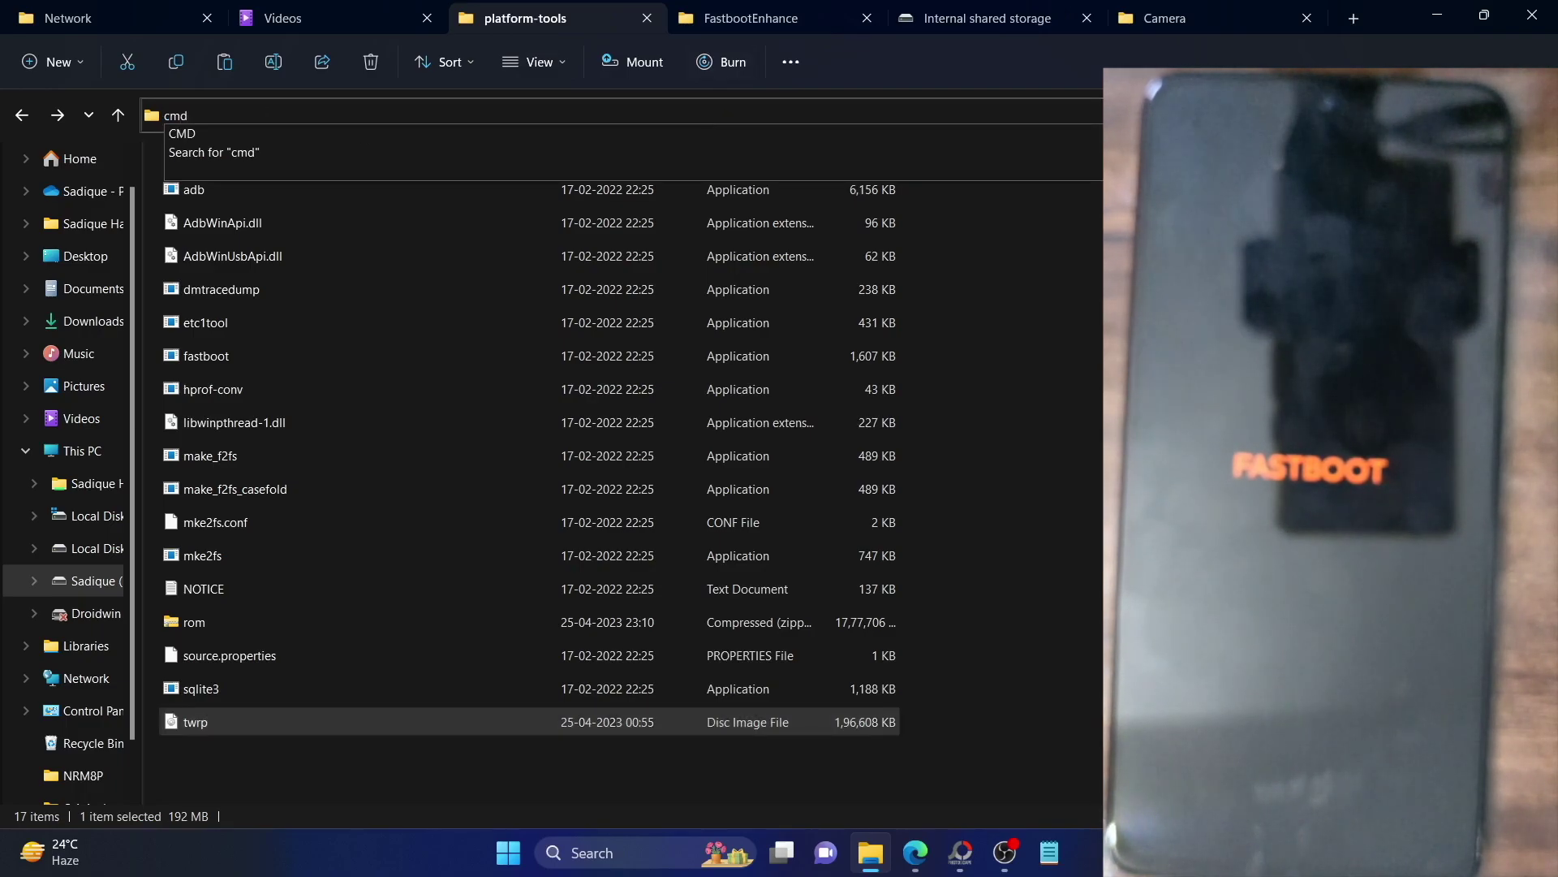
{"action": "key", "text": "Return"}
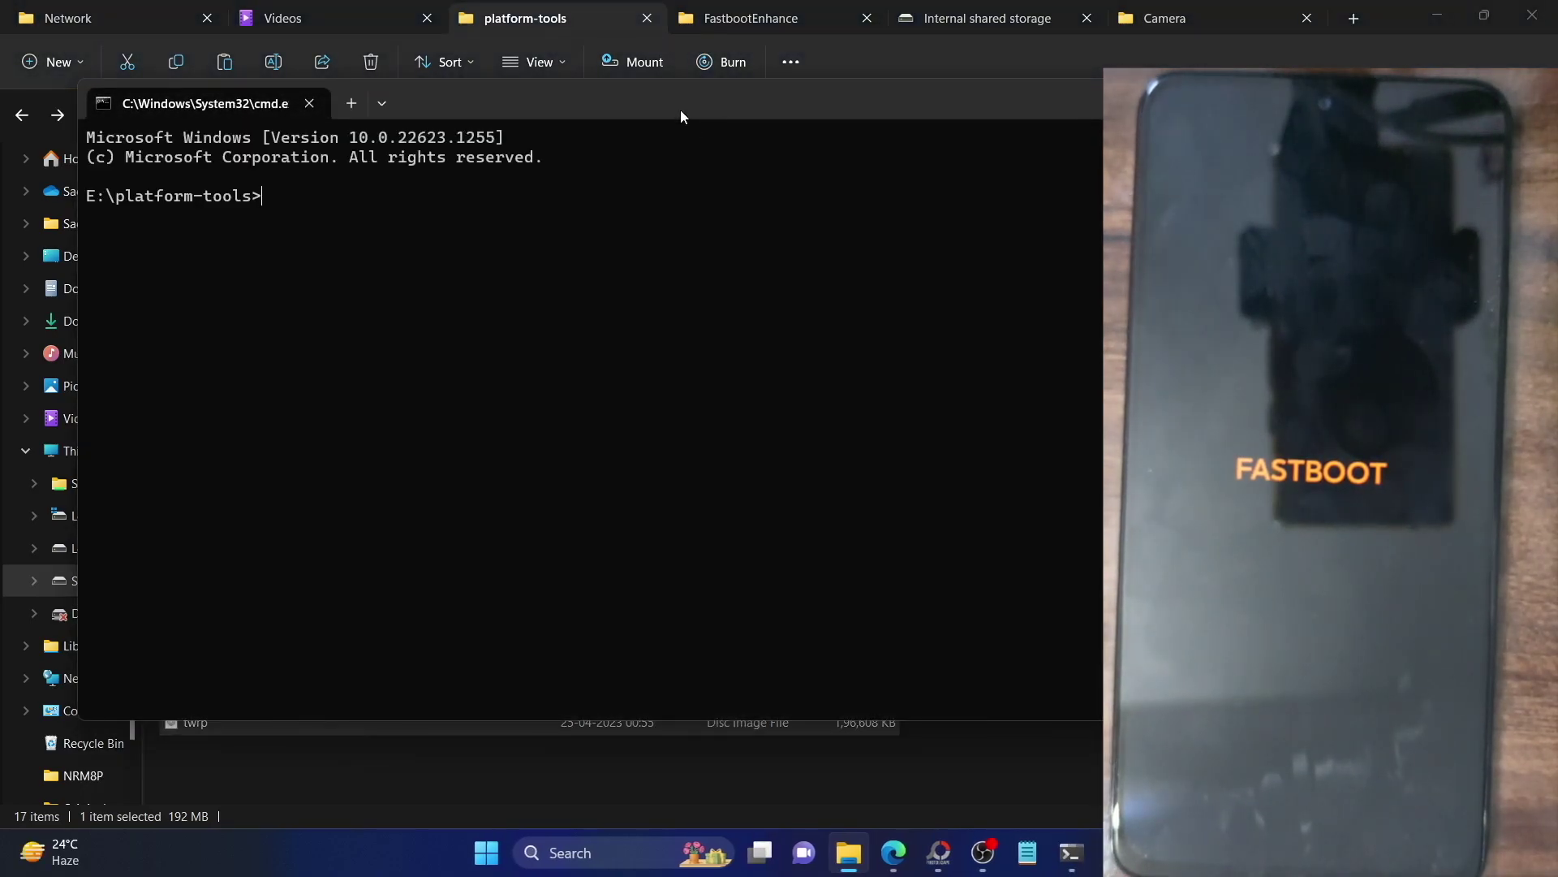
{"action": "left_click_drag", "start_coordinate": [681, 109], "coordinate": [836, 148]}
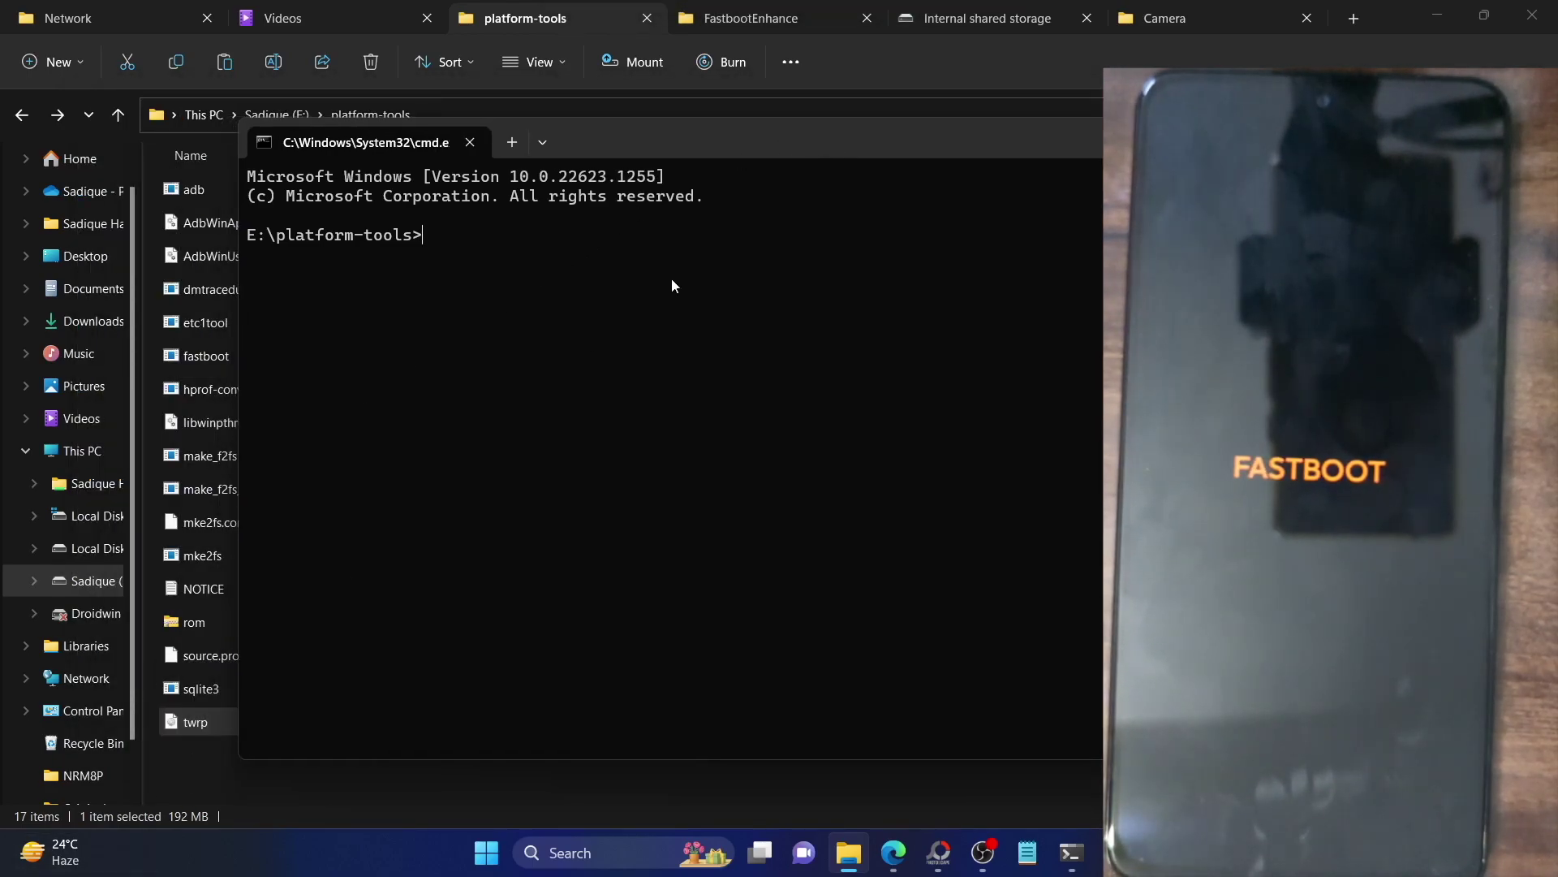
{"action": "type", "text": "adb"}
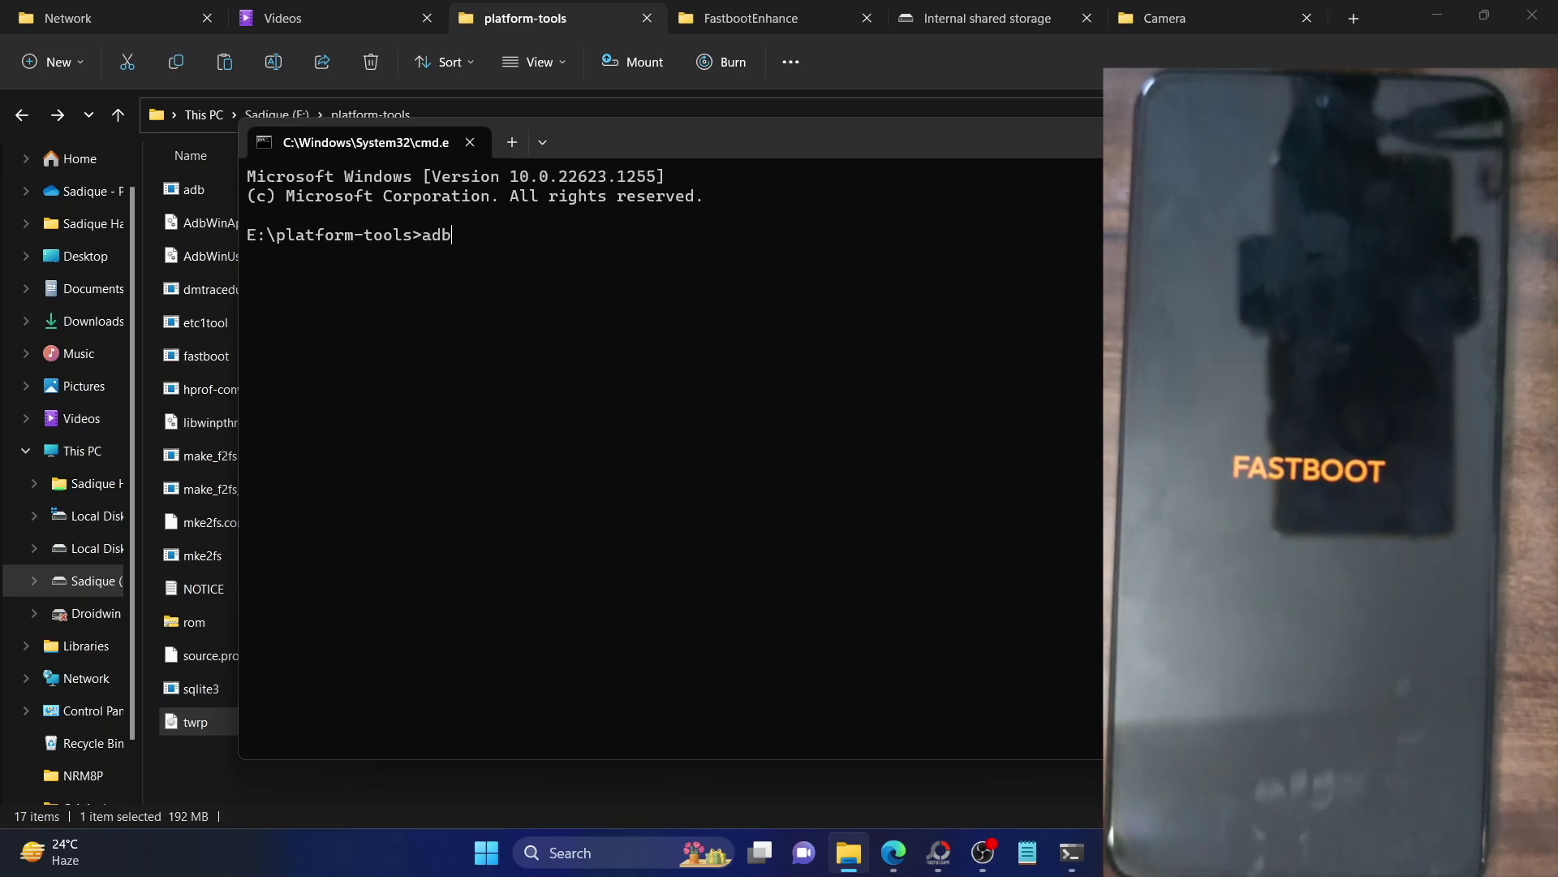
{"action": "type", "text": " reboot recovery"}
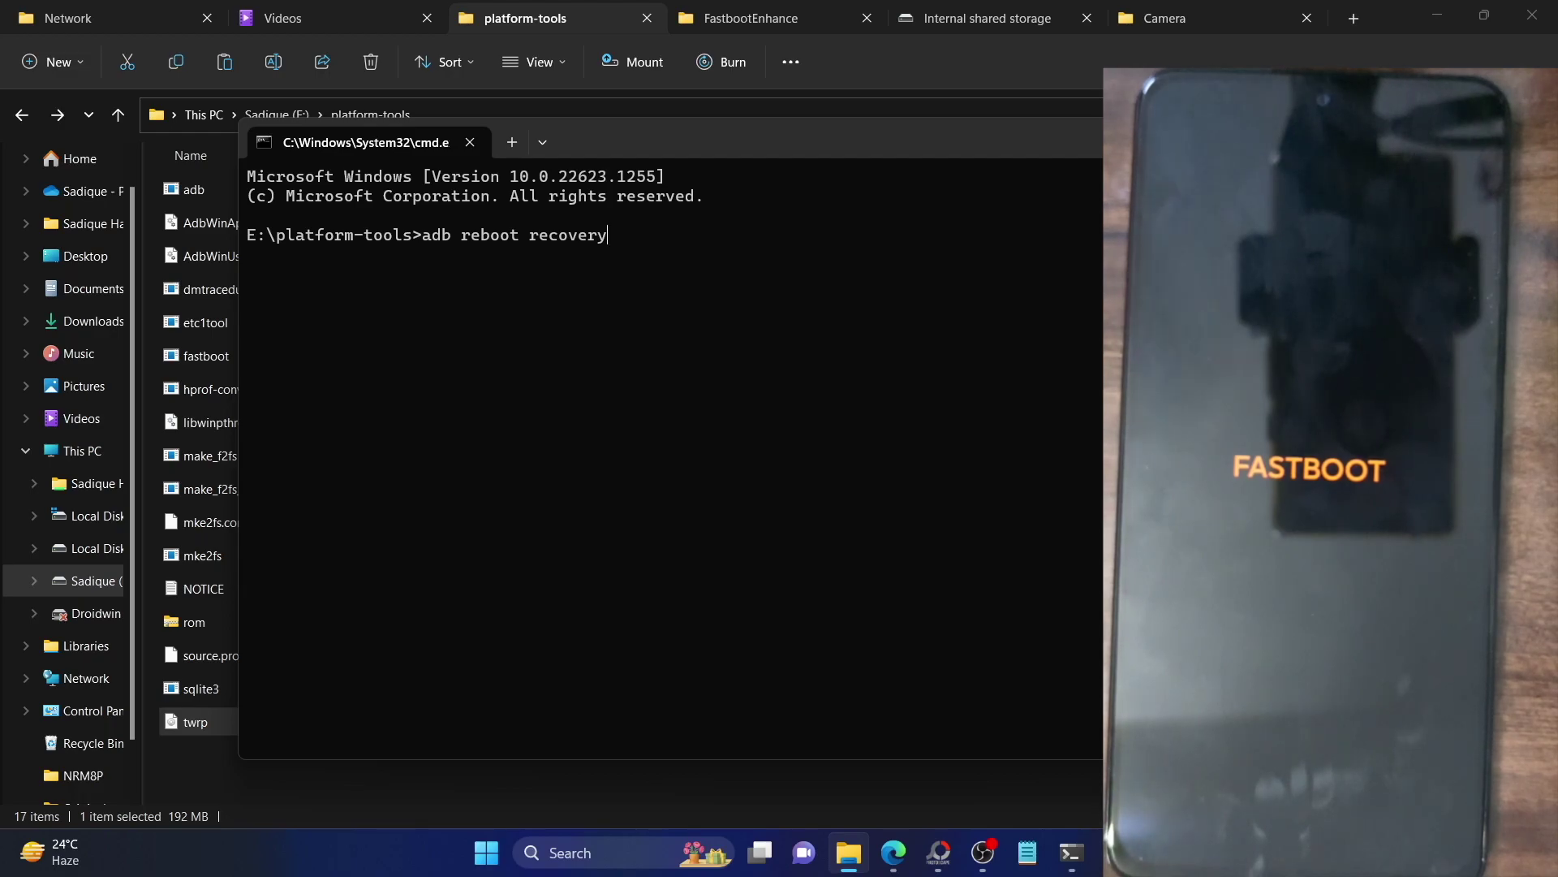
{"action": "key", "text": "BackSpace"}
{"action": "key", "text": "BackSpace"}
{"action": "key", "text": "BackSpace"}
{"action": "key", "text": "BackSpace"}
{"action": "key", "text": "BackSpace"}
{"action": "key", "text": "BackSpace"}
{"action": "key", "text": "BackSpace"}
{"action": "key", "text": "BackSpace"}
{"action": "key", "text": "BackSpace"}
{"action": "key", "text": "BackSpace"}
{"action": "key", "text": "BackSpace"}
{"action": "key", "text": "BackSpace"}
{"action": "key", "text": "BackSpace"}
{"action": "key", "text": "BackSpace"}
{"action": "key", "text": "BackSpace"}
{"action": "key", "text": "BackSpace"}
{"action": "key", "text": "BackSpace"}
{"action": "key", "text": "BackSpace"}
{"action": "key", "text": "BackSpace"}
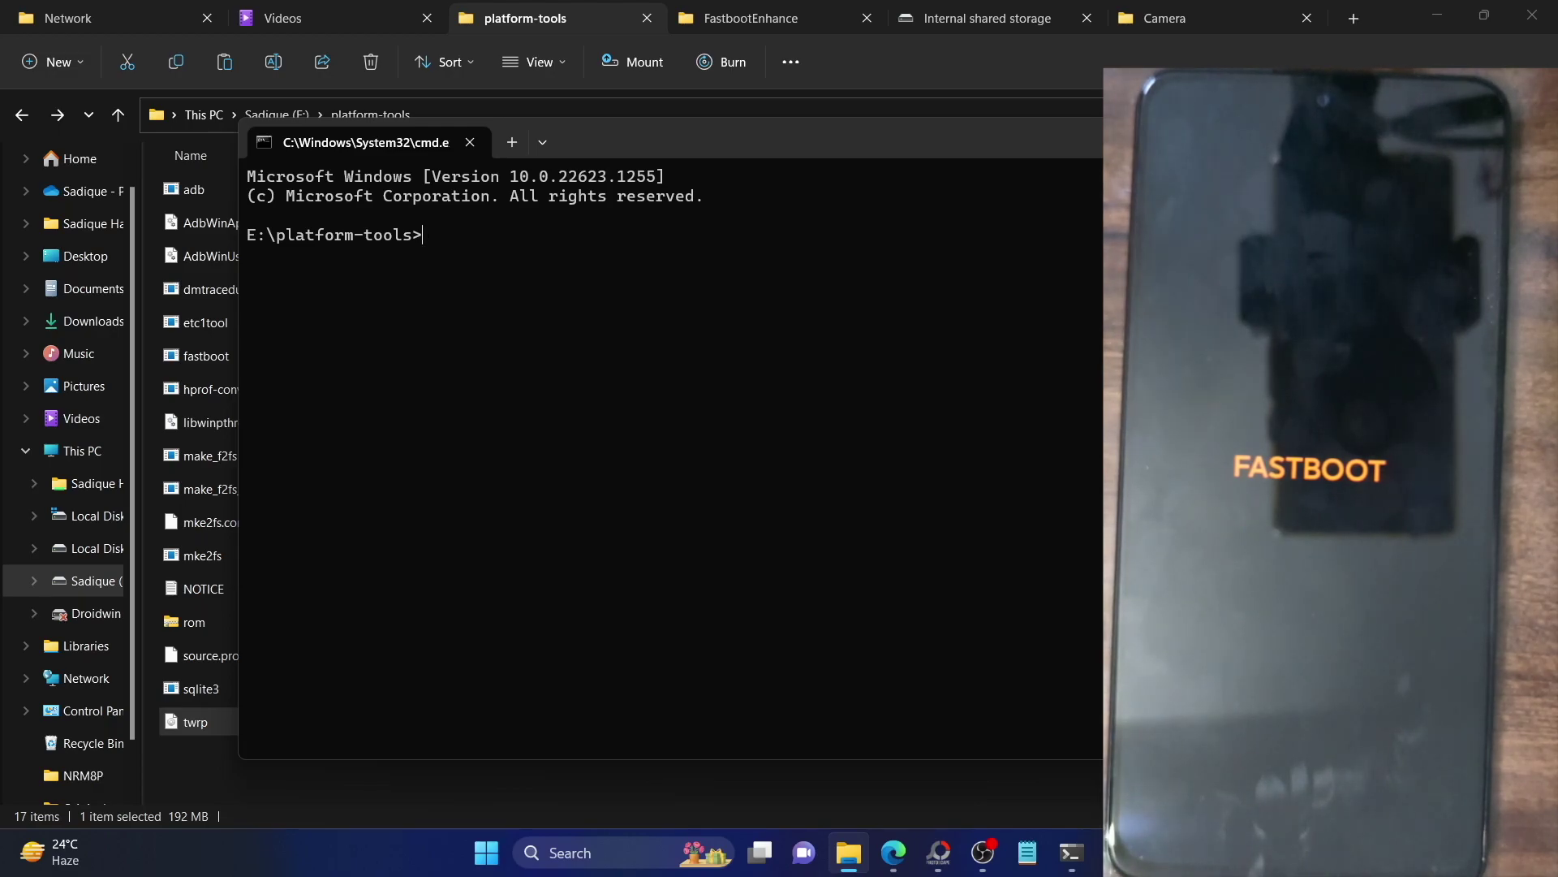
- Write 'fastboot boot twrp.img' at the E:\platform-tools prompt without running it
{"action": "type", "text": "fast"}
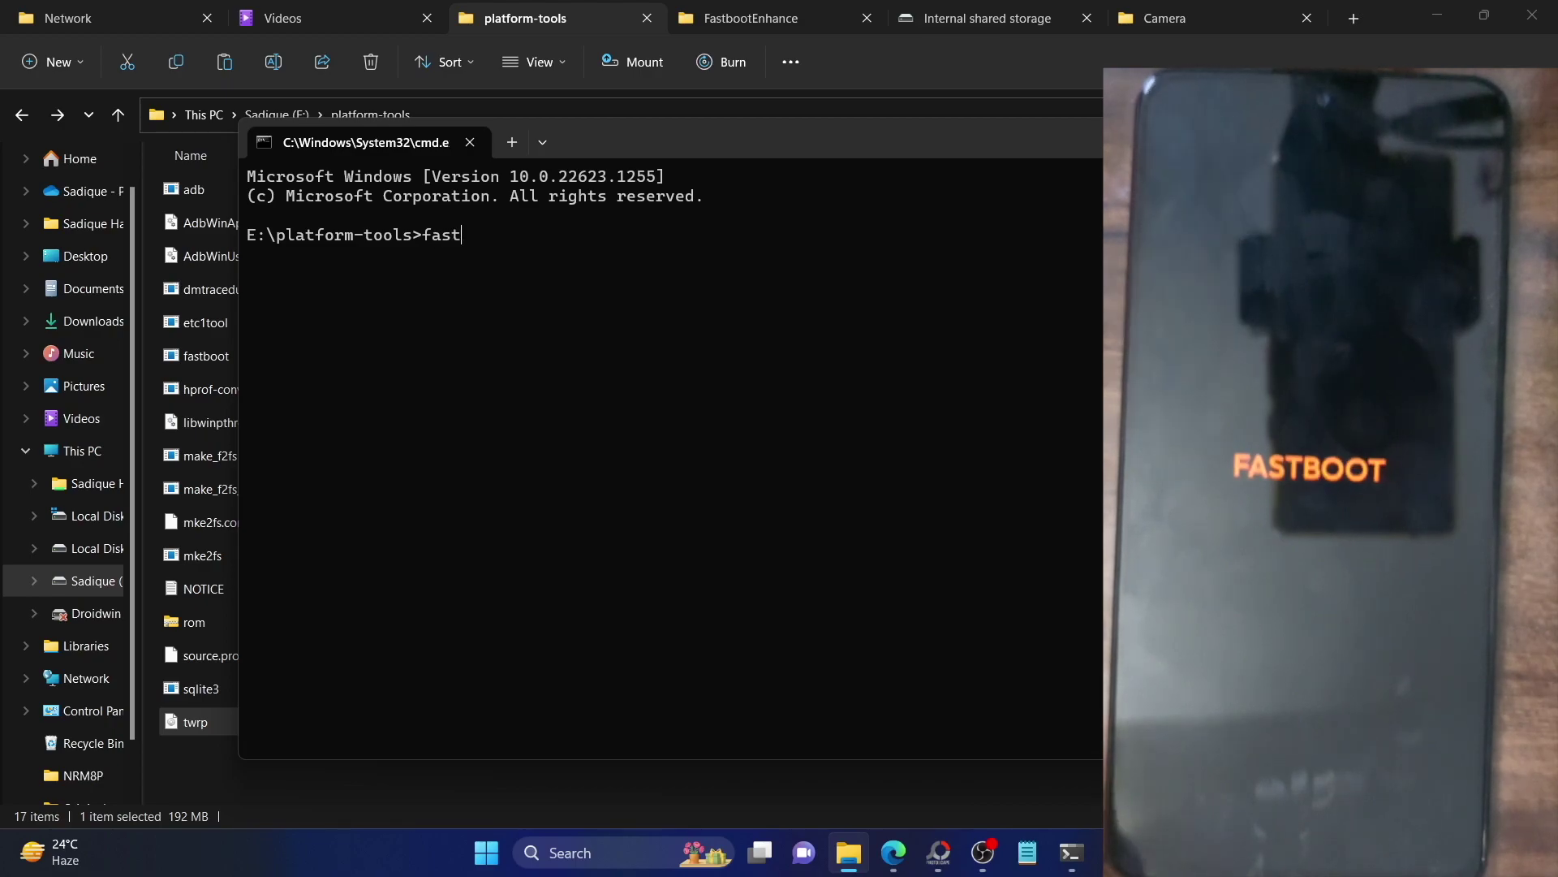
{"action": "type", "text": "boot boot tw"}
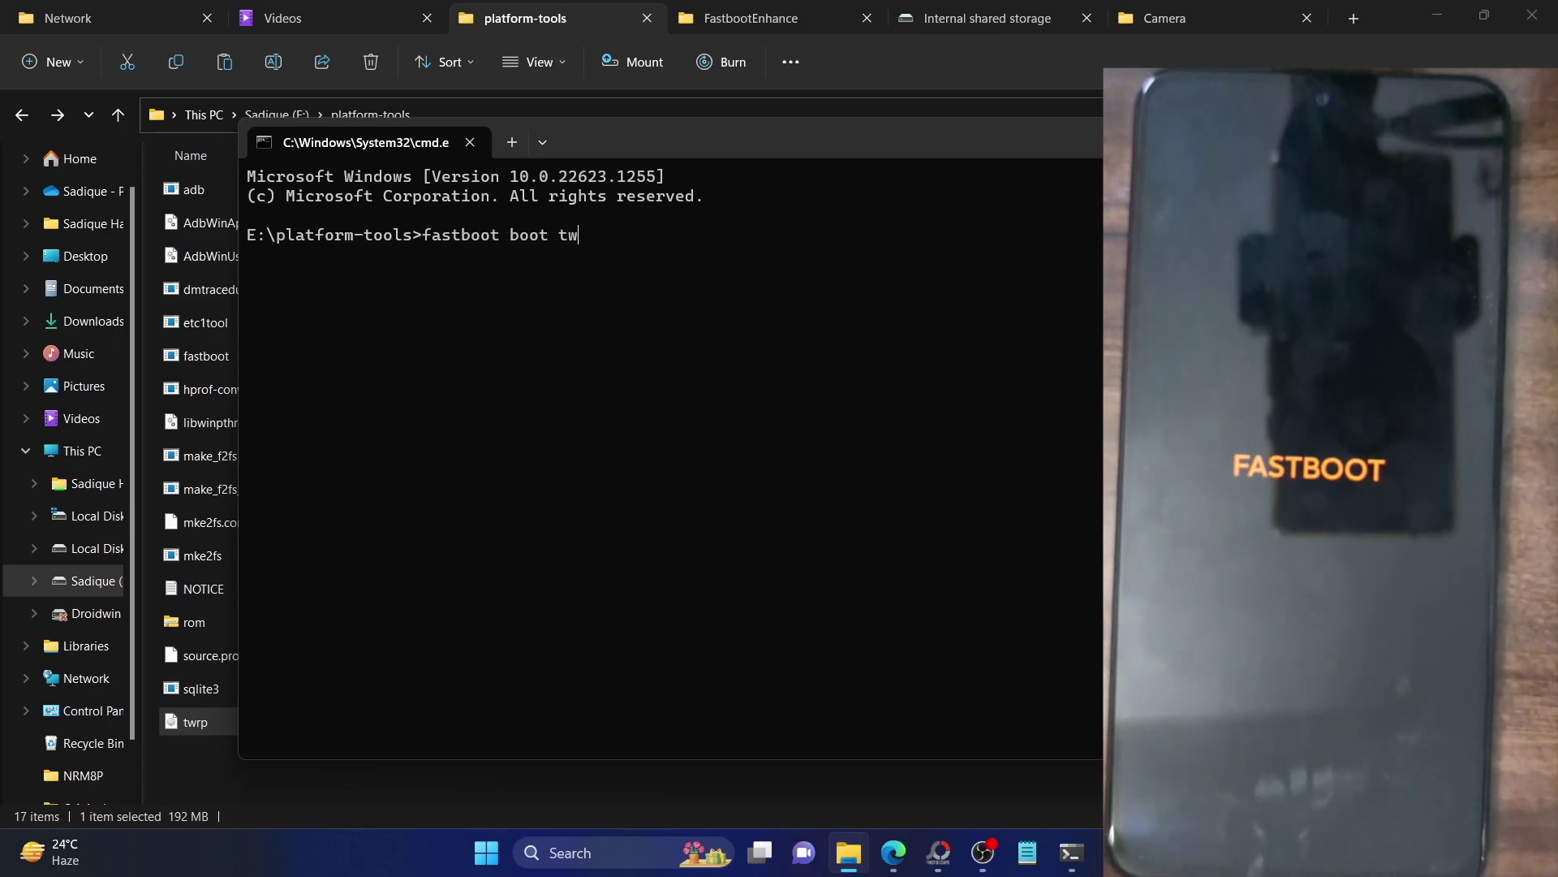
{"action": "type", "text": "rp.img"}
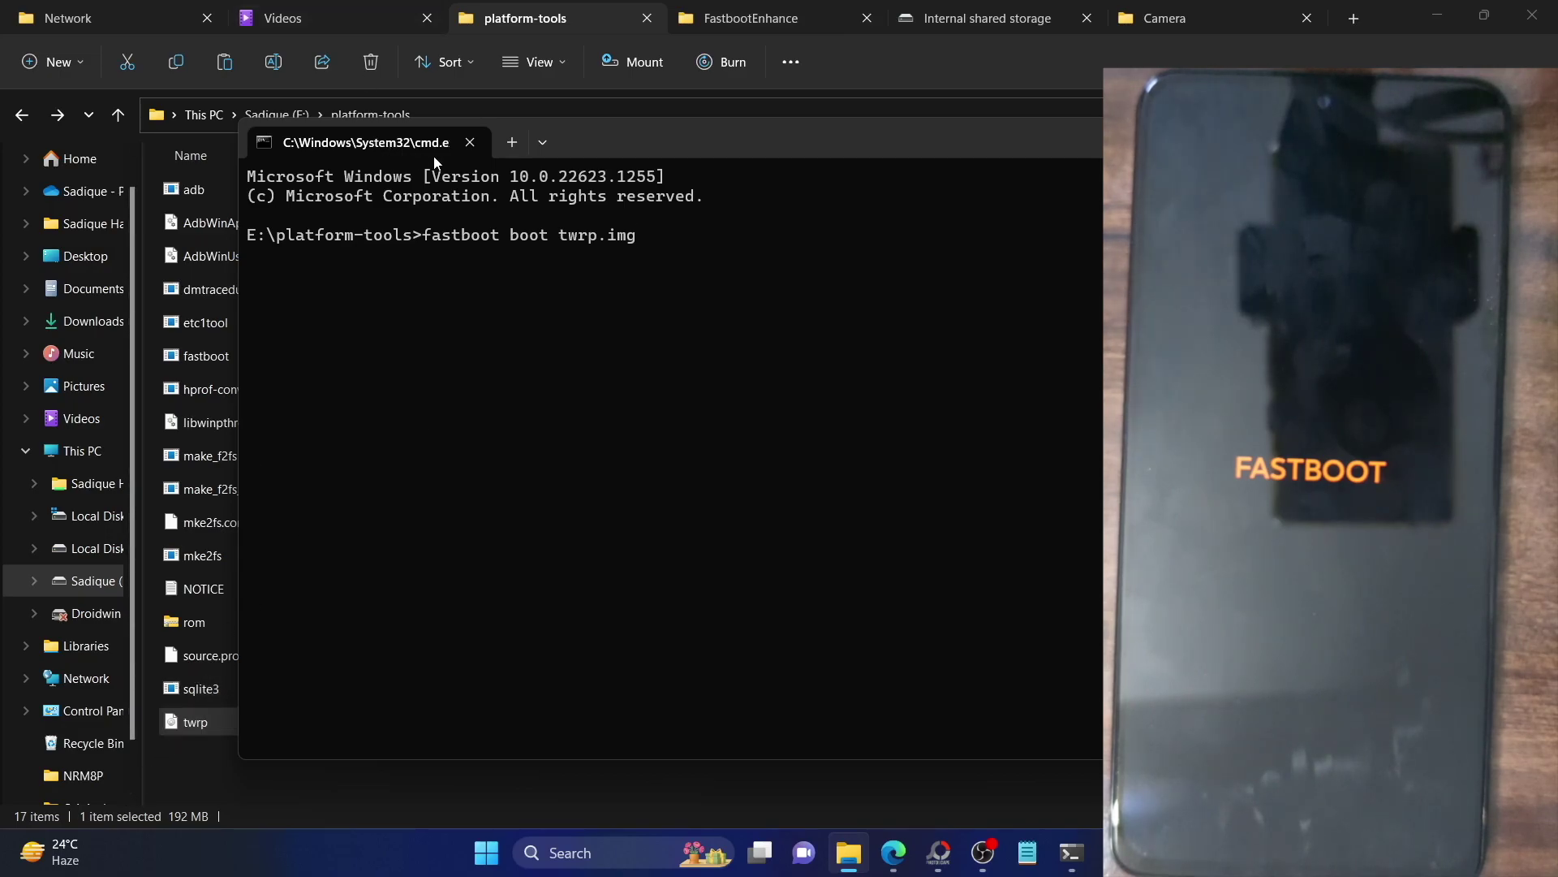
{"action": "left_click_drag", "start_coordinate": [693, 136], "coordinate": [708, 159]}
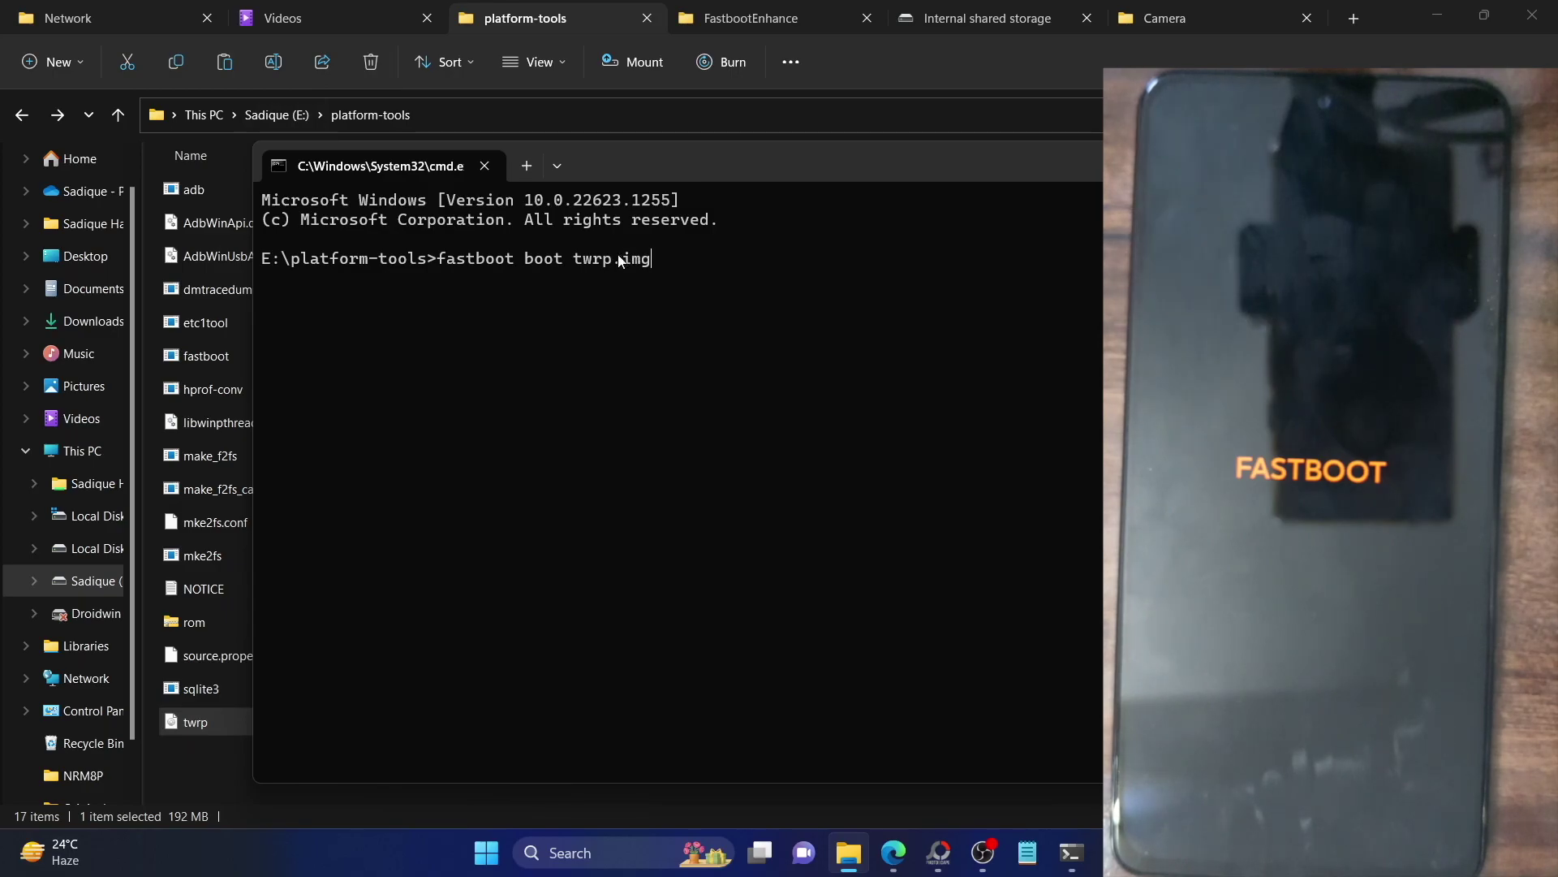
- Run 'fastboot boot twrp.img' and let it finish with OKAY for sending and booting
{"action": "key", "text": "Return"}
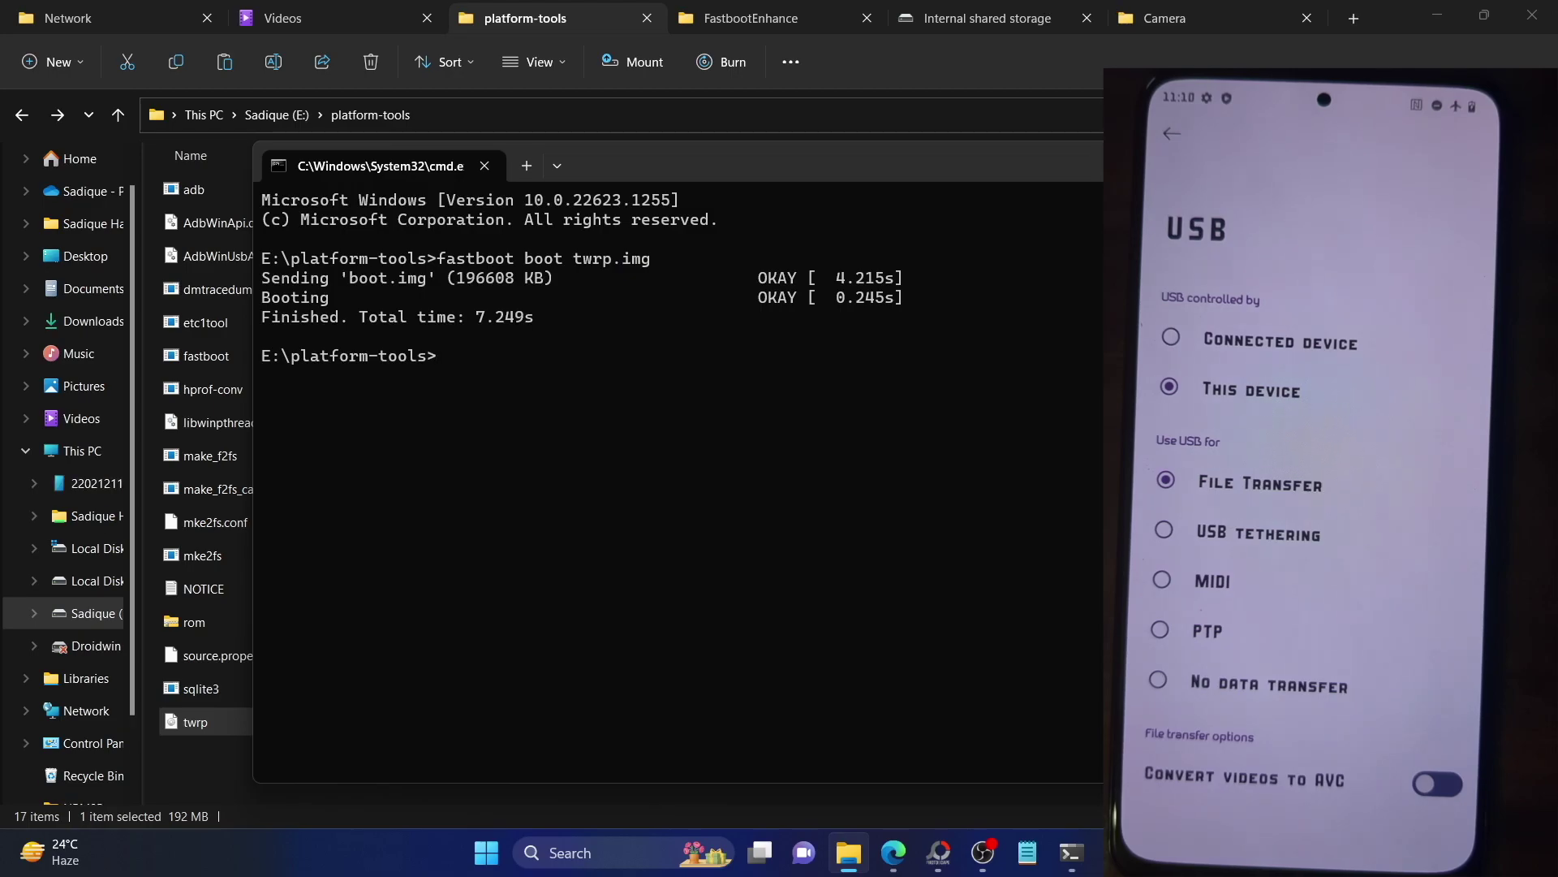
- Copy root-checker-6-5-3 (1).apk from E:\ROMS into the phone's Internal shared storage, then return to Edge
{"action": "left_click", "coordinate": [893, 65]}
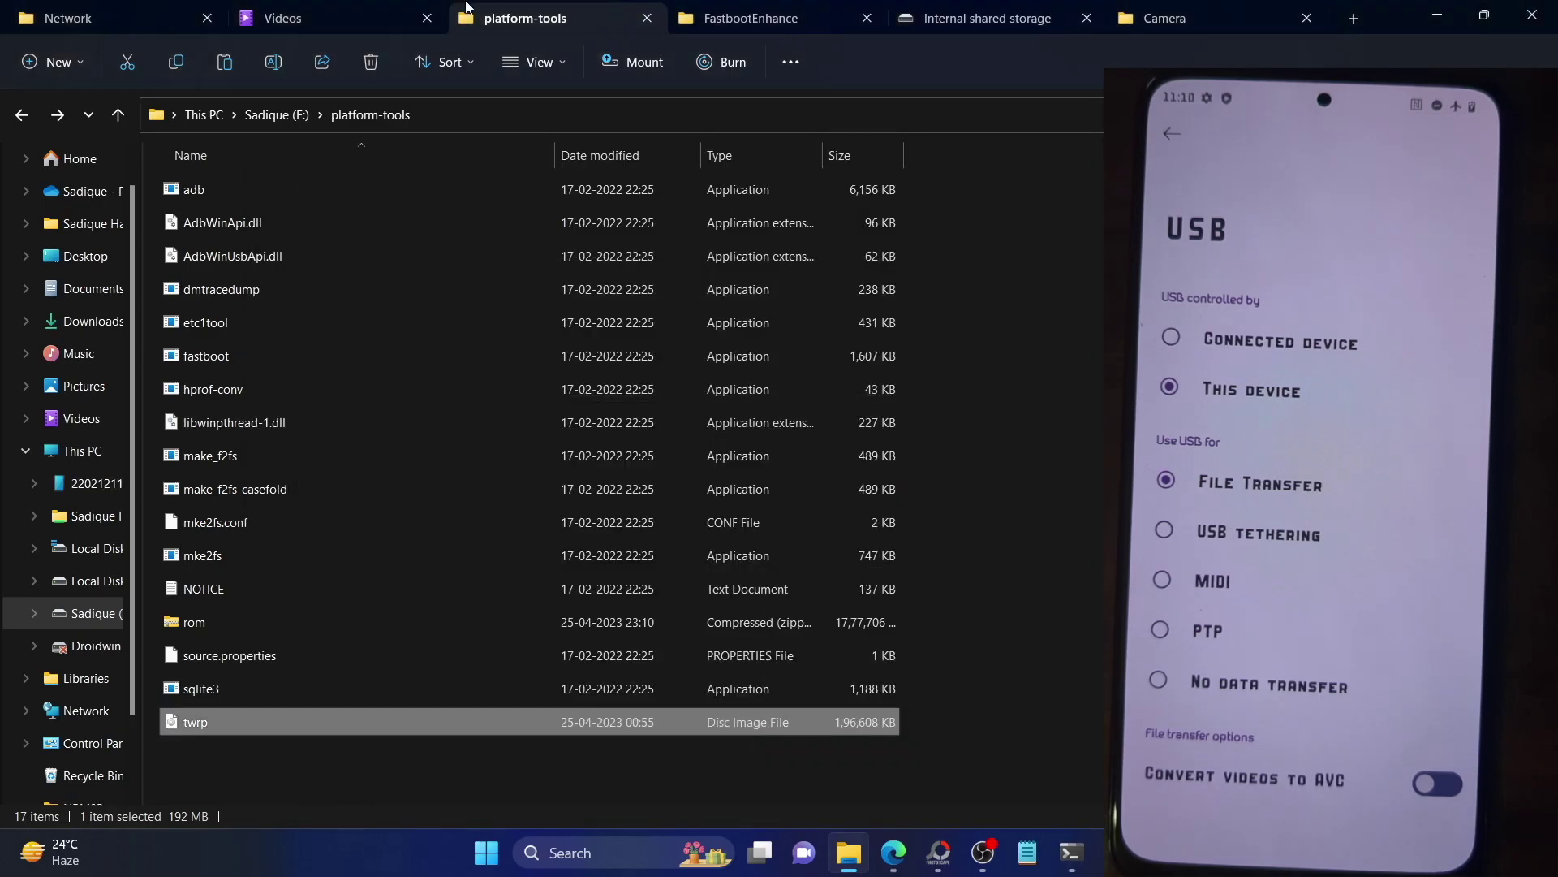
{"action": "left_click", "coordinate": [1193, 8]}
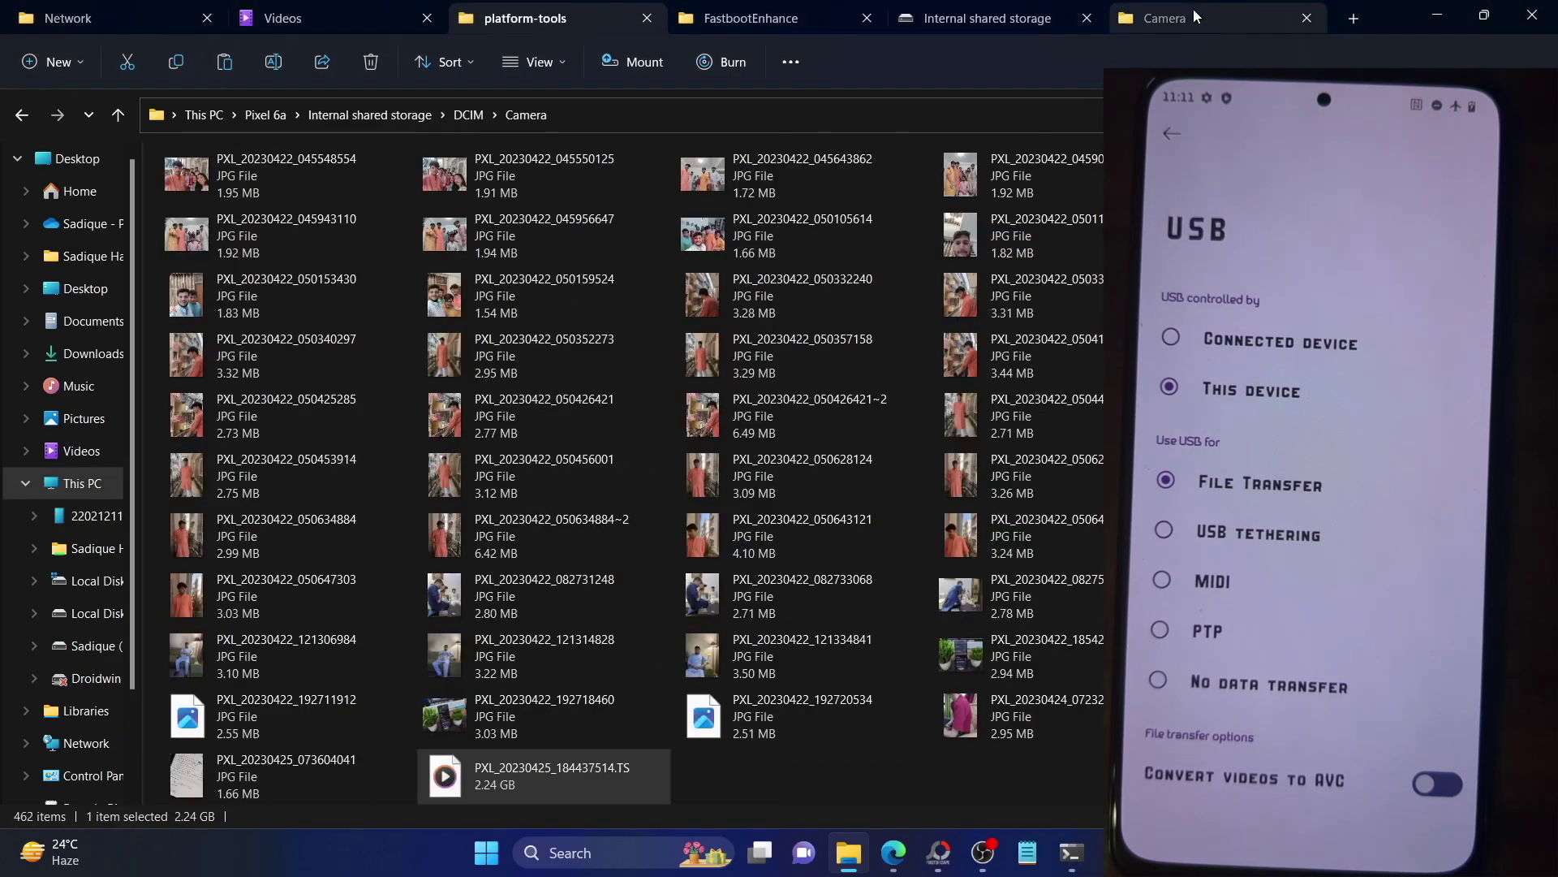
{"action": "left_click", "coordinate": [91, 646]}
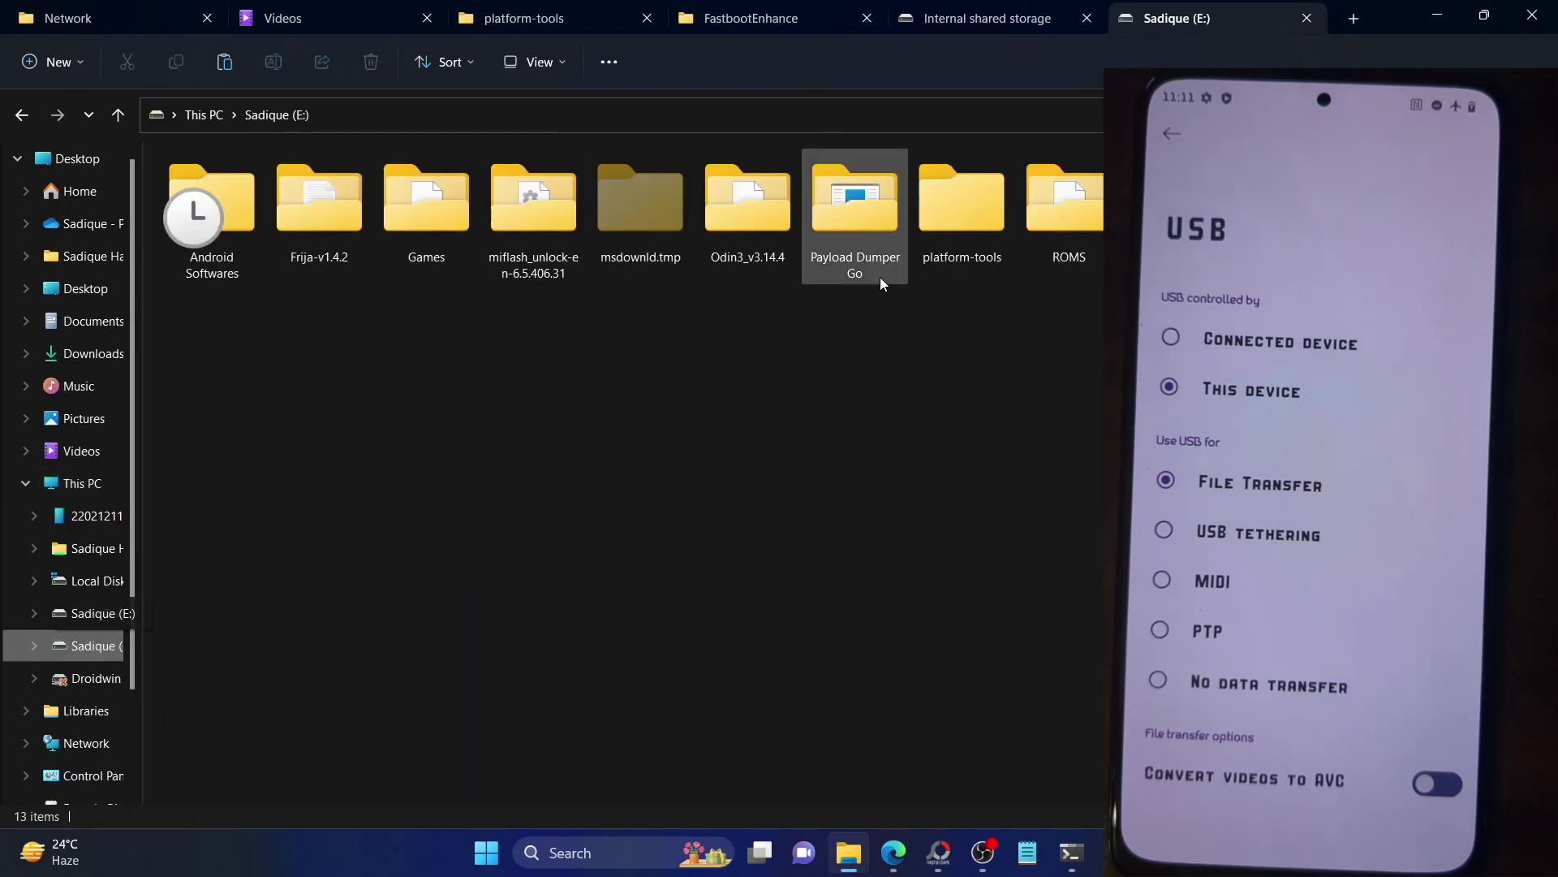
{"action": "double_click", "coordinate": [1099, 214]}
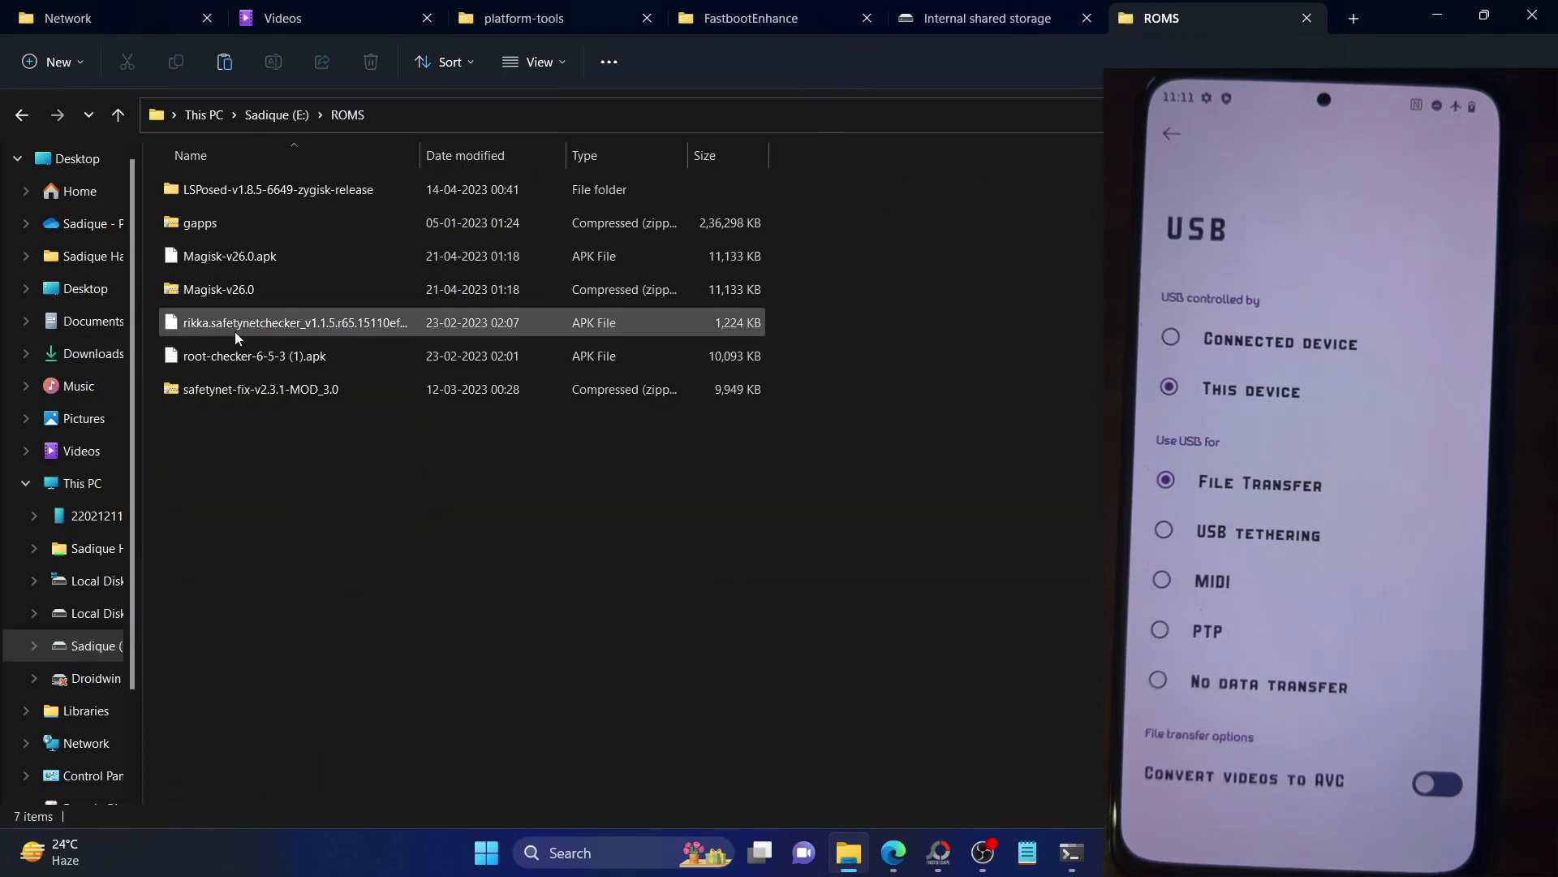
{"action": "left_click", "coordinate": [250, 351]}
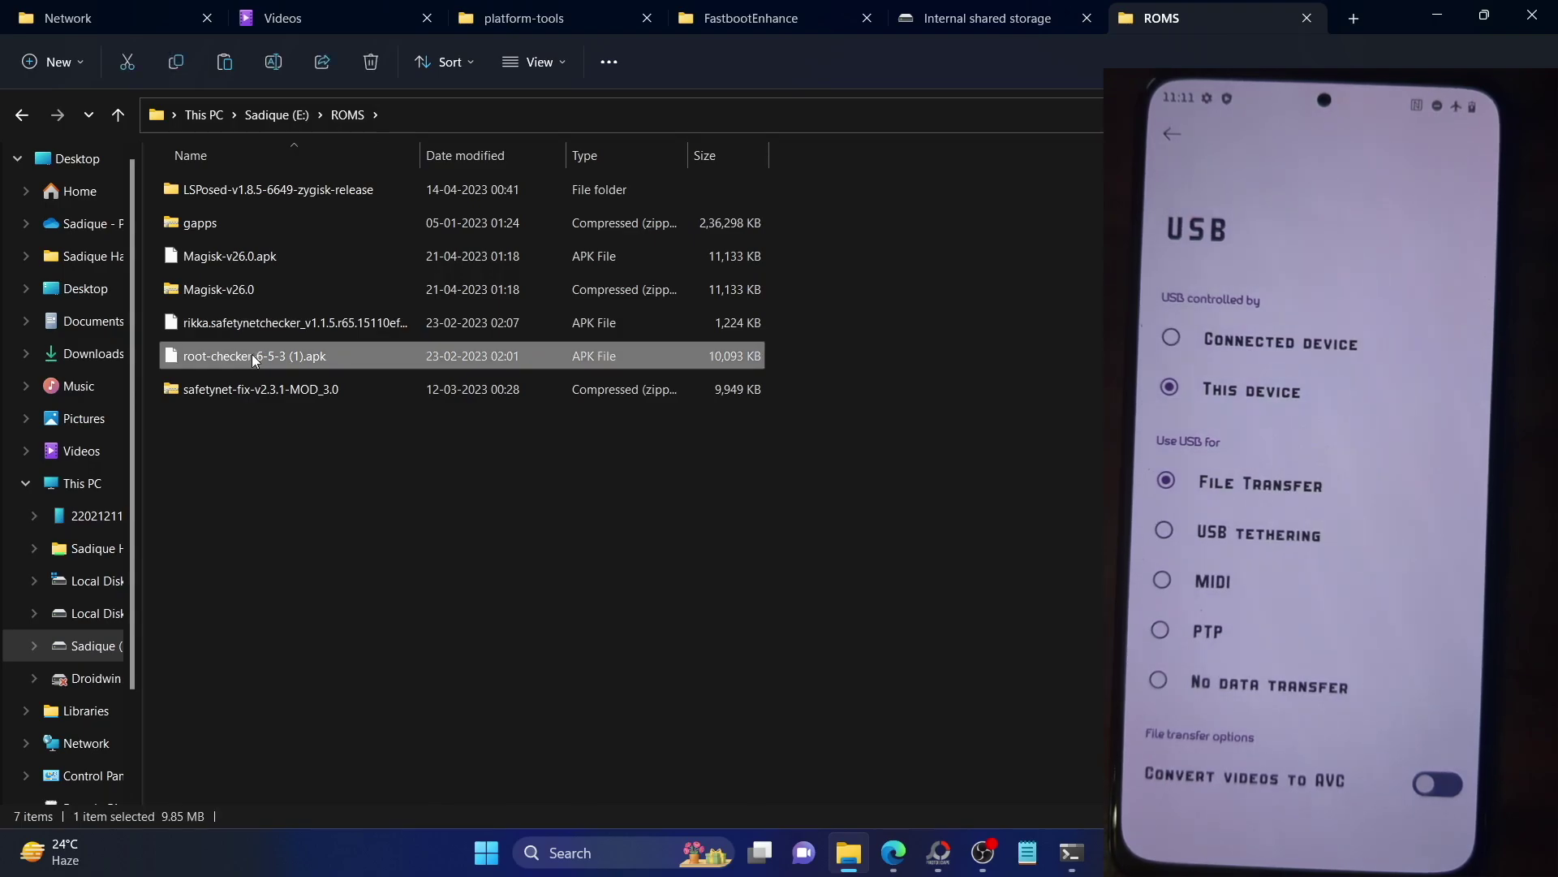
{"action": "left_click", "coordinate": [63, 525]}
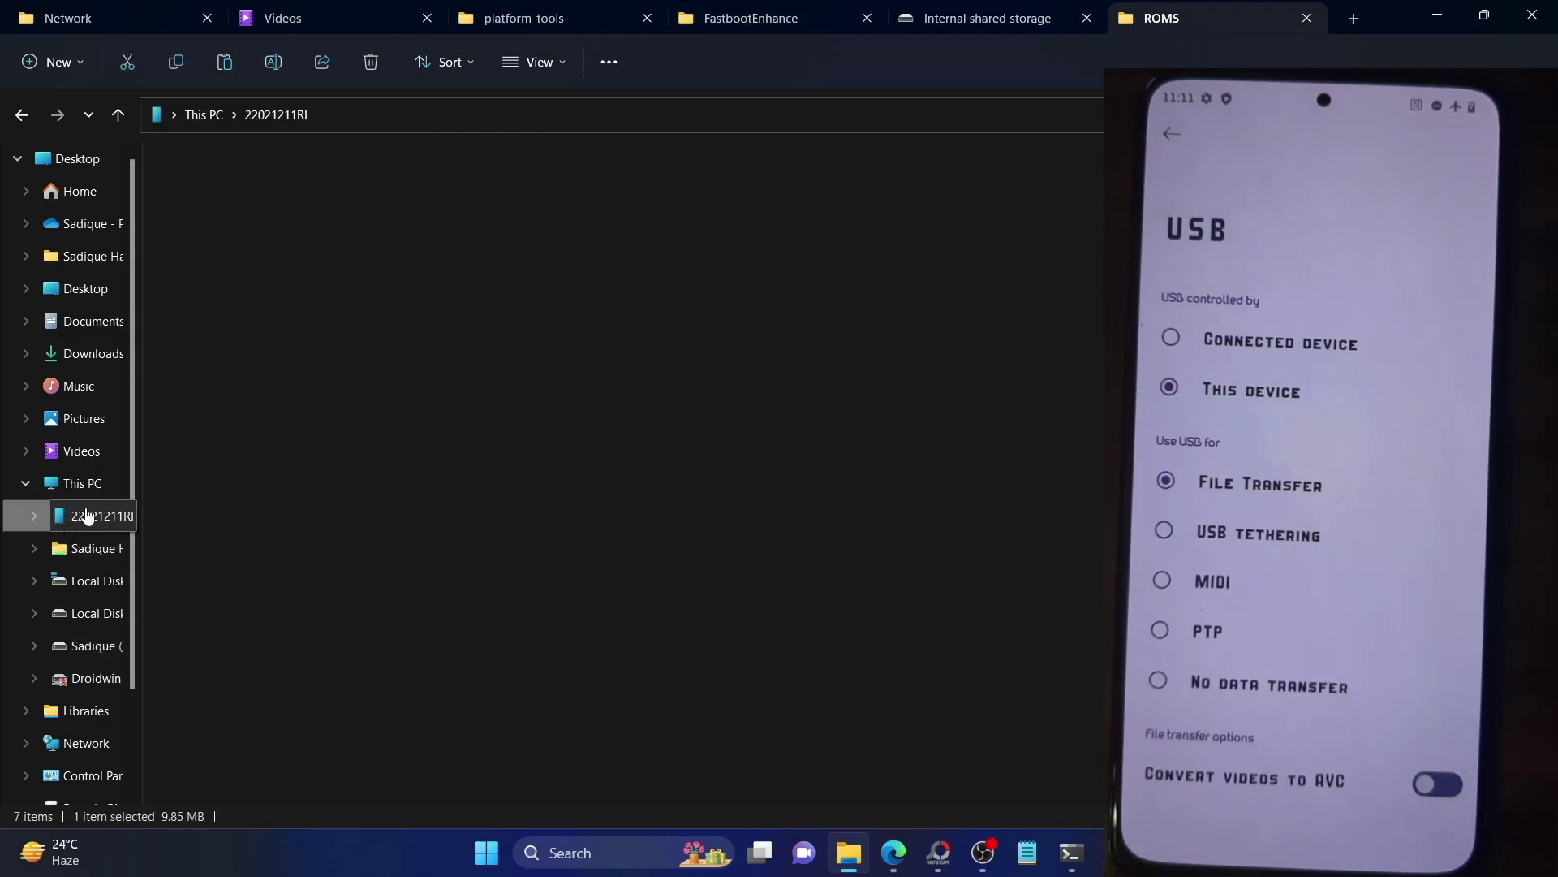
{"action": "left_click", "coordinate": [301, 185]}
{"action": "double_click", "coordinate": [300, 183]}
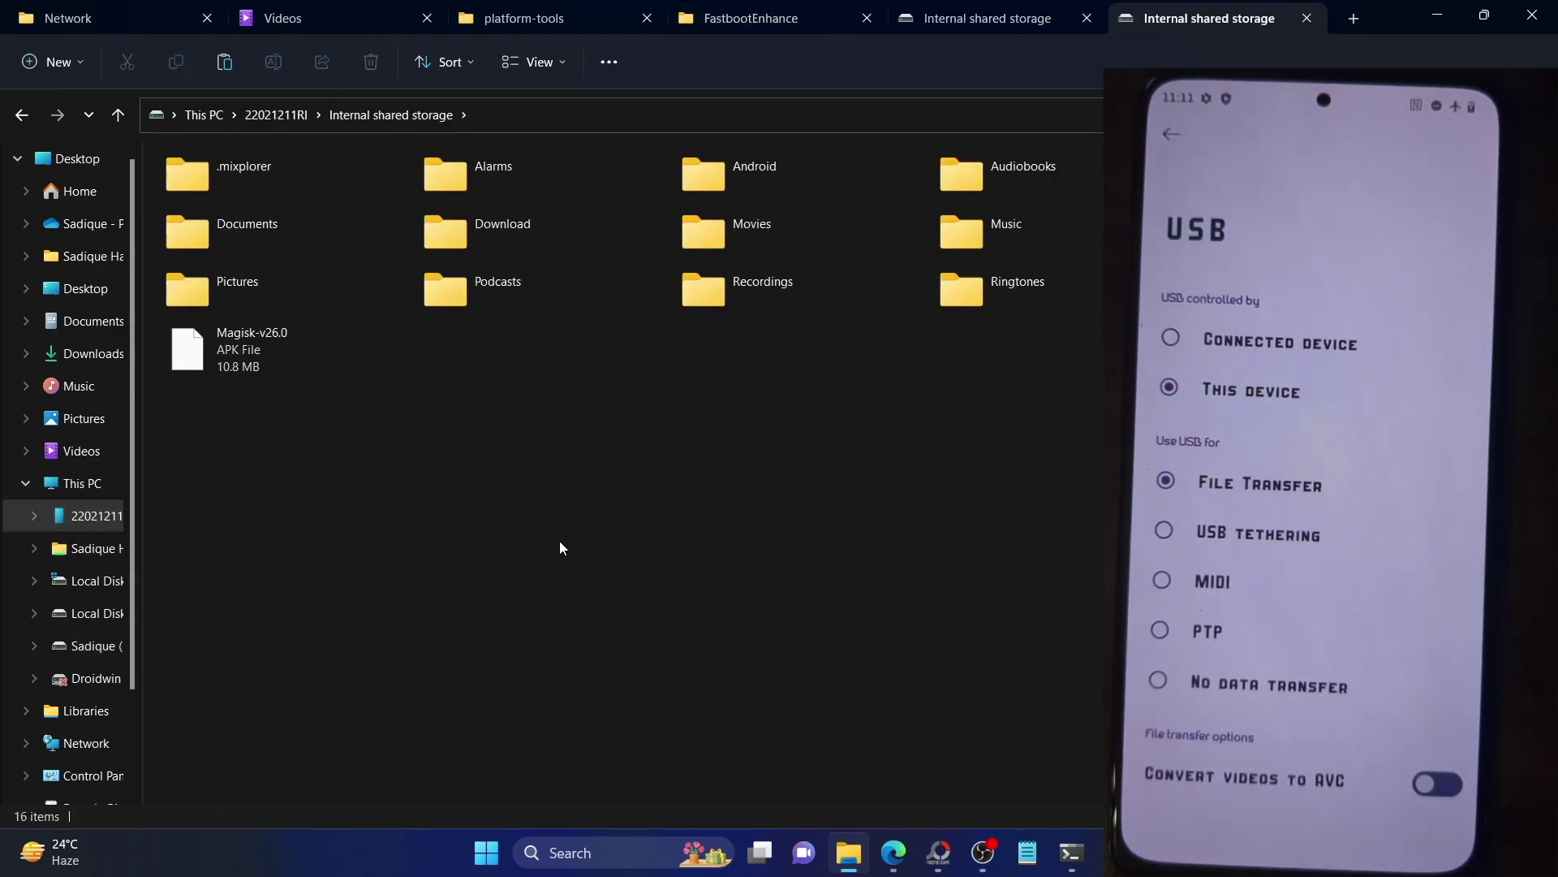
{"action": "key", "text": "ctrl+v"}
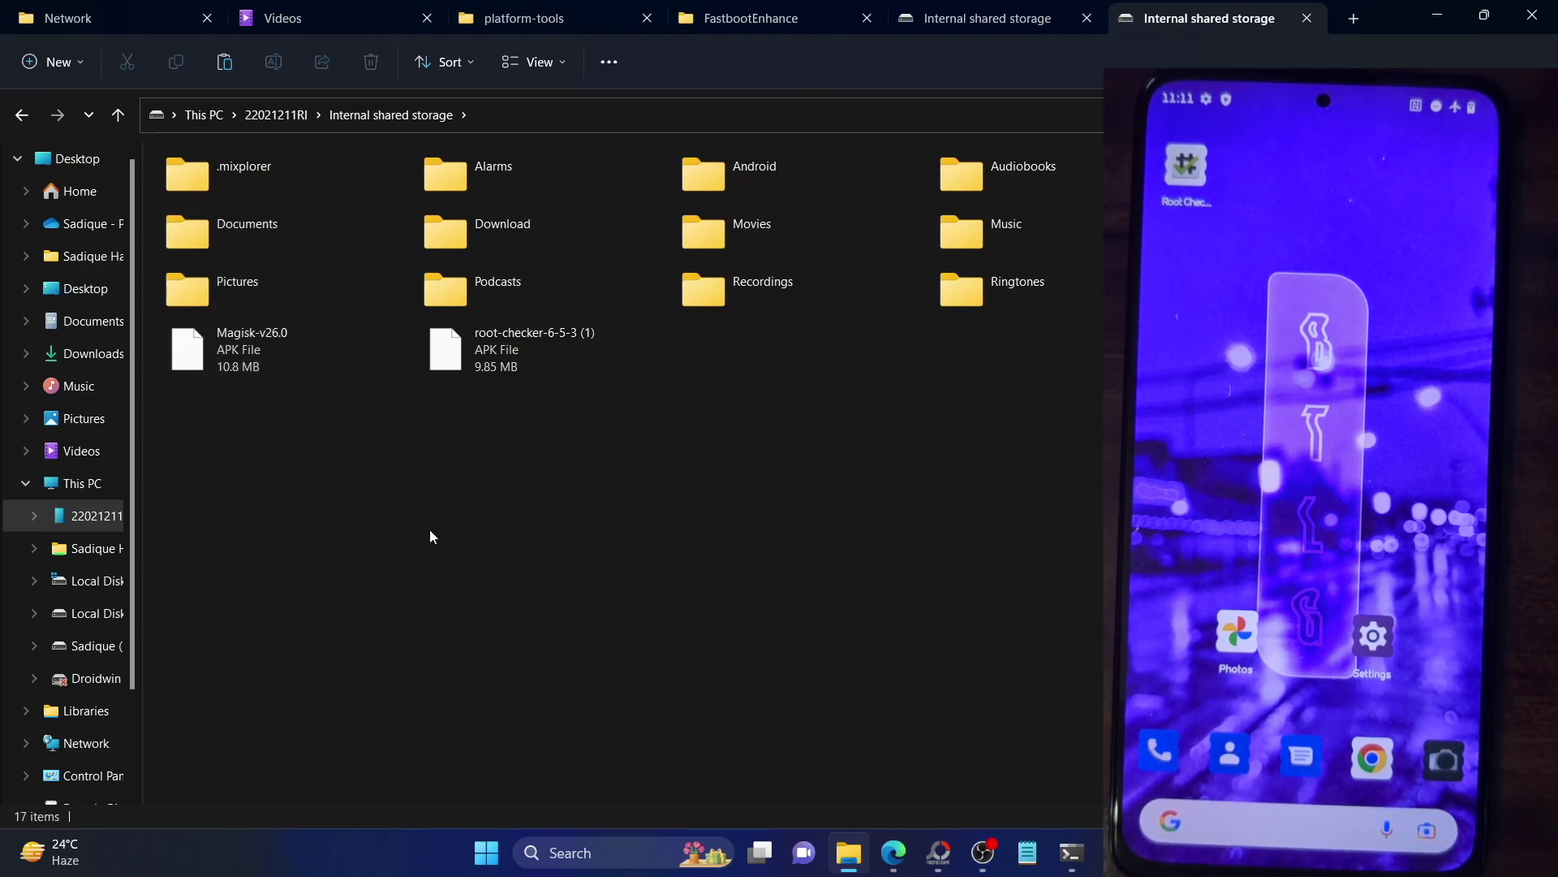
{"action": "left_click", "coordinate": [888, 862]}
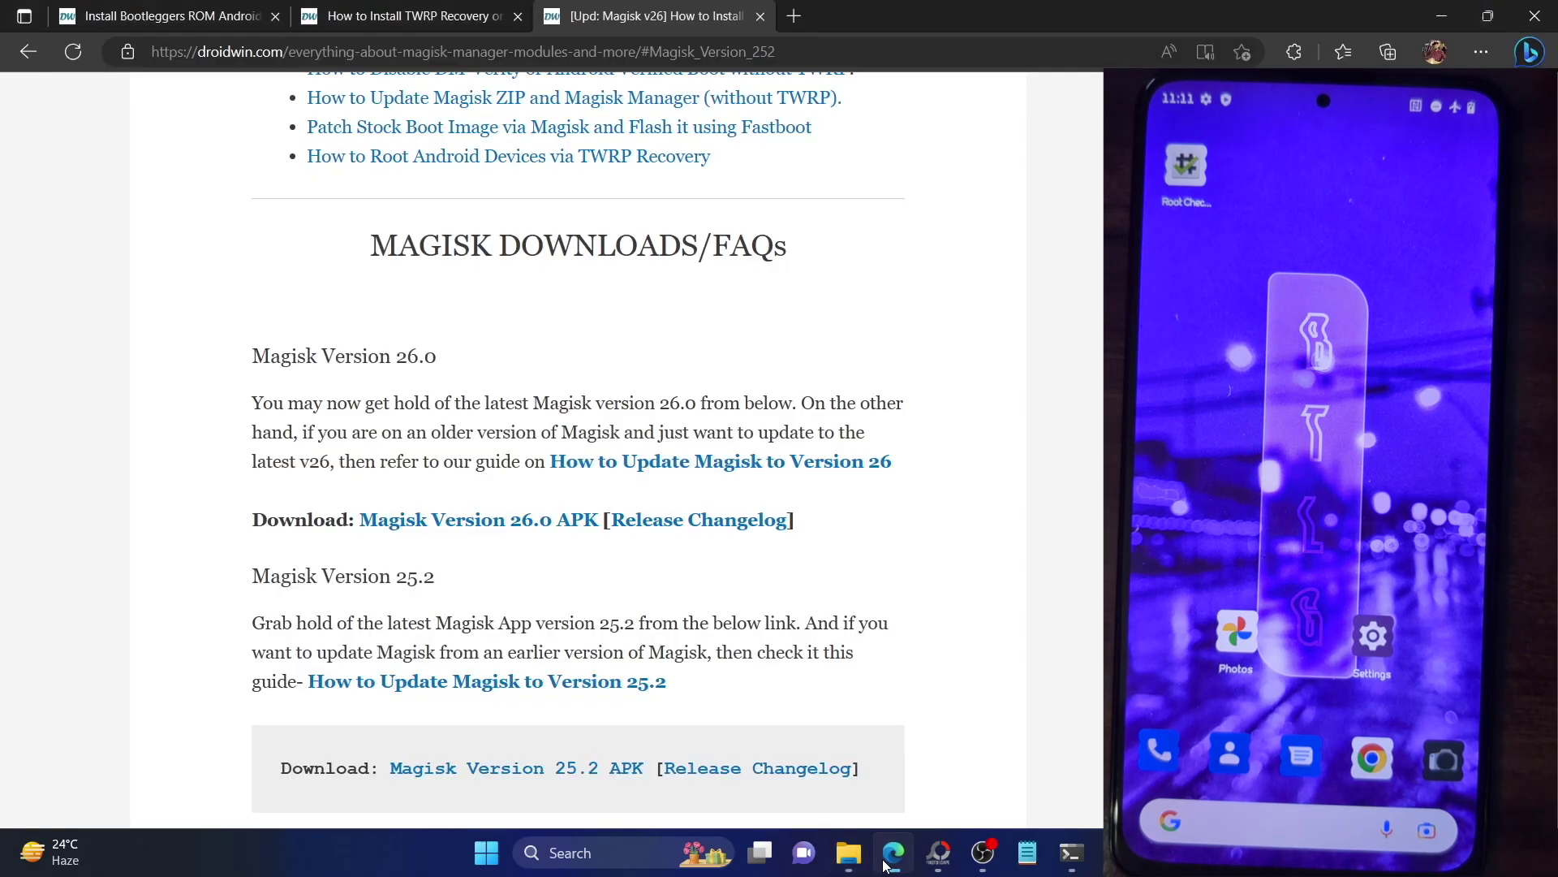
- Open the Release Changelog link in a new tab and scroll to the v26.0 Assets list
{"action": "right_click", "coordinate": [649, 532]}
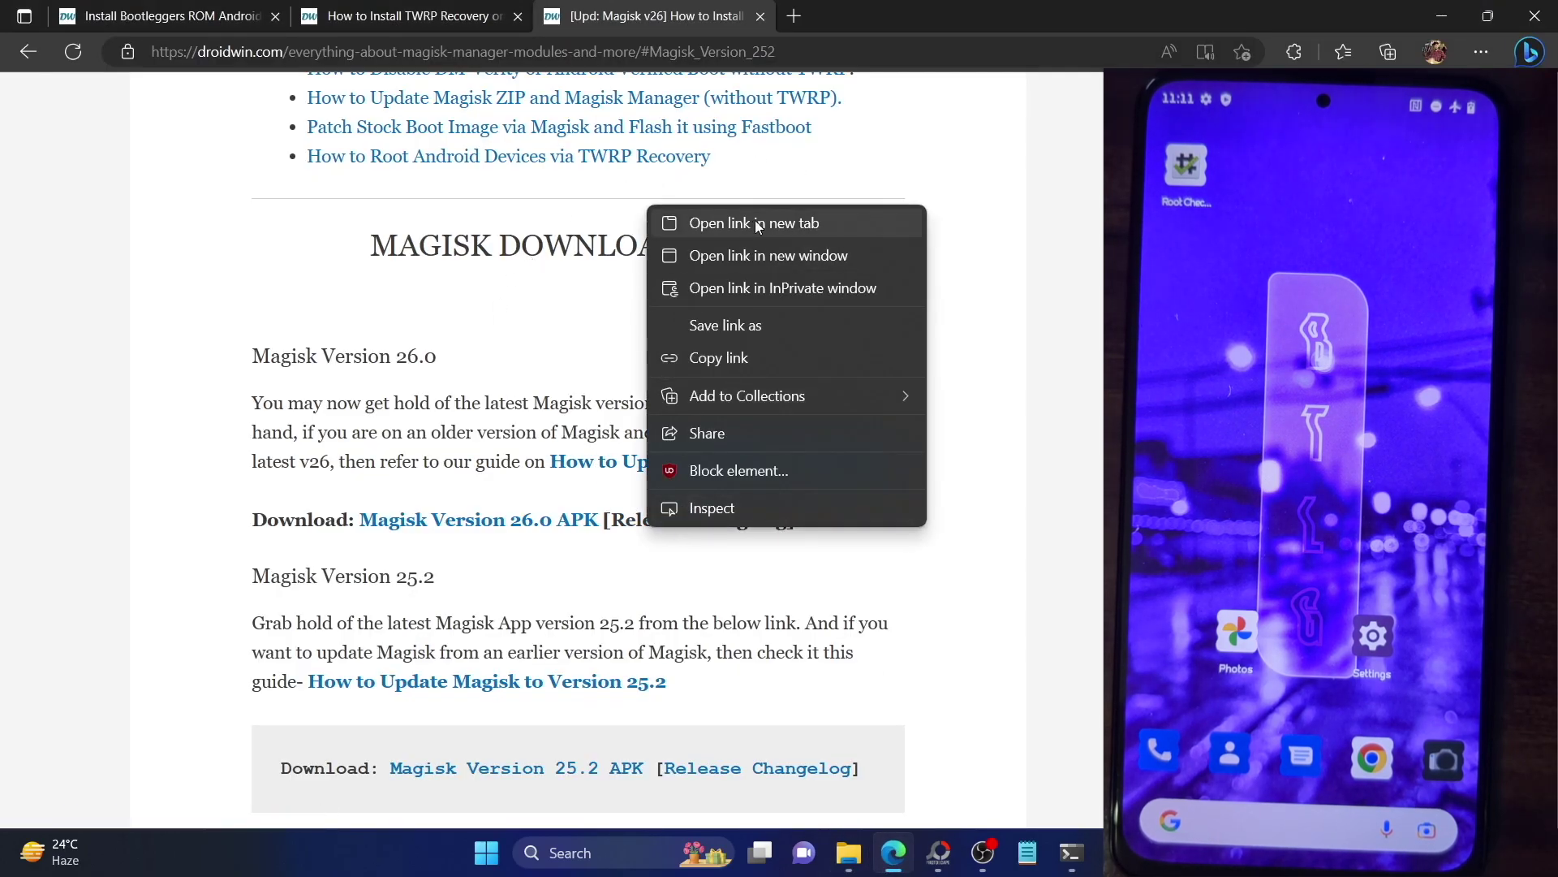
{"action": "left_click", "coordinate": [757, 224]}
{"action": "left_click", "coordinate": [876, 12]}
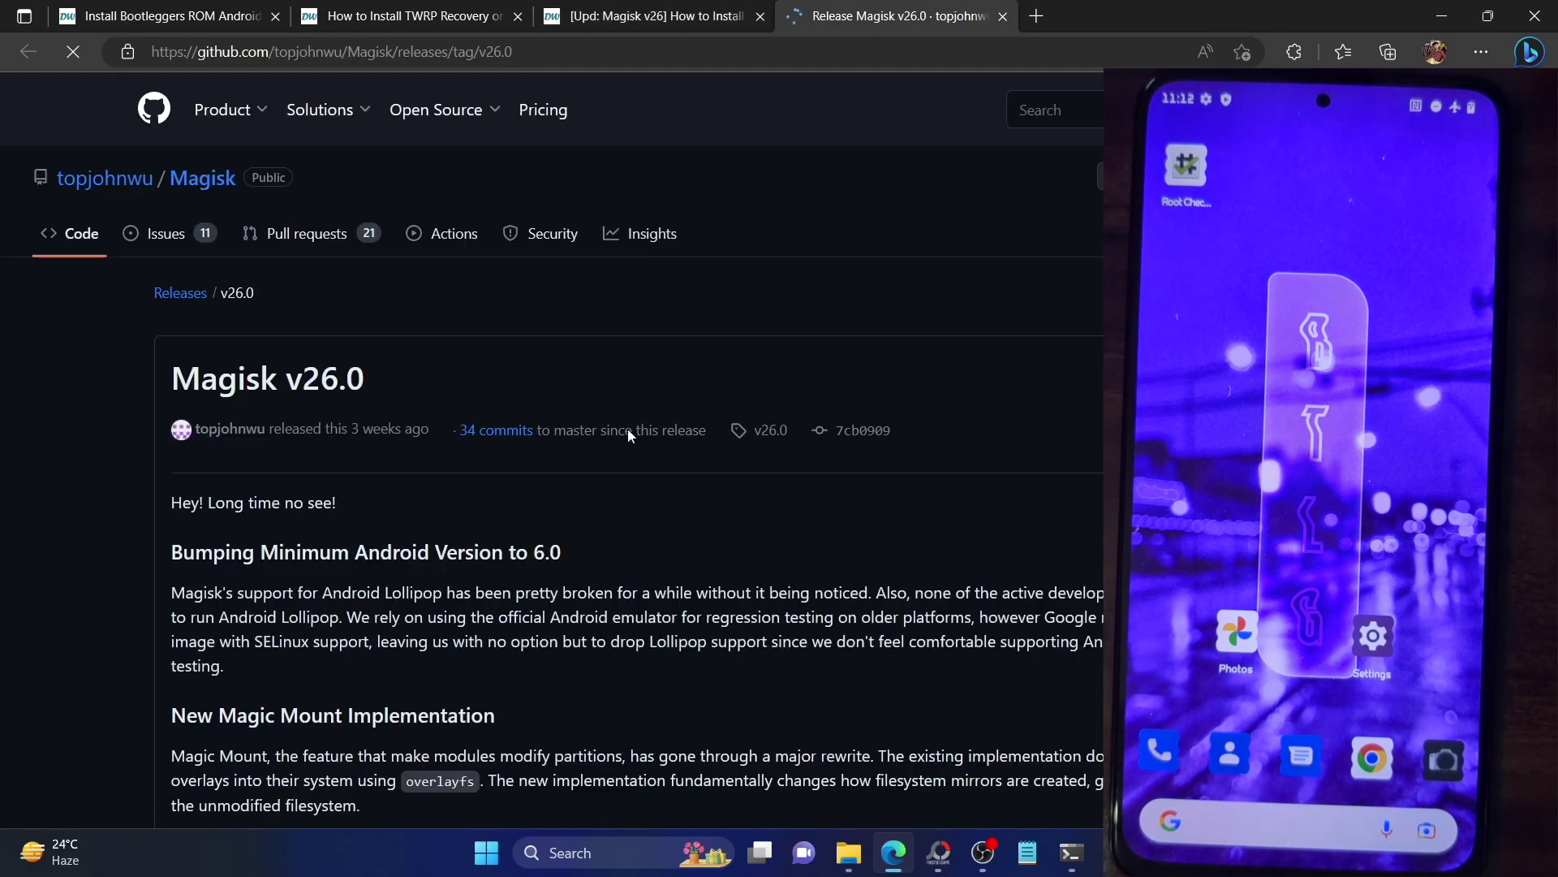
{"action": "scroll", "coordinate": [445, 427], "scroll_direction": "down", "scroll_amount": 6}
{"action": "scroll", "coordinate": [446, 429], "scroll_direction": "down", "scroll_amount": 4}
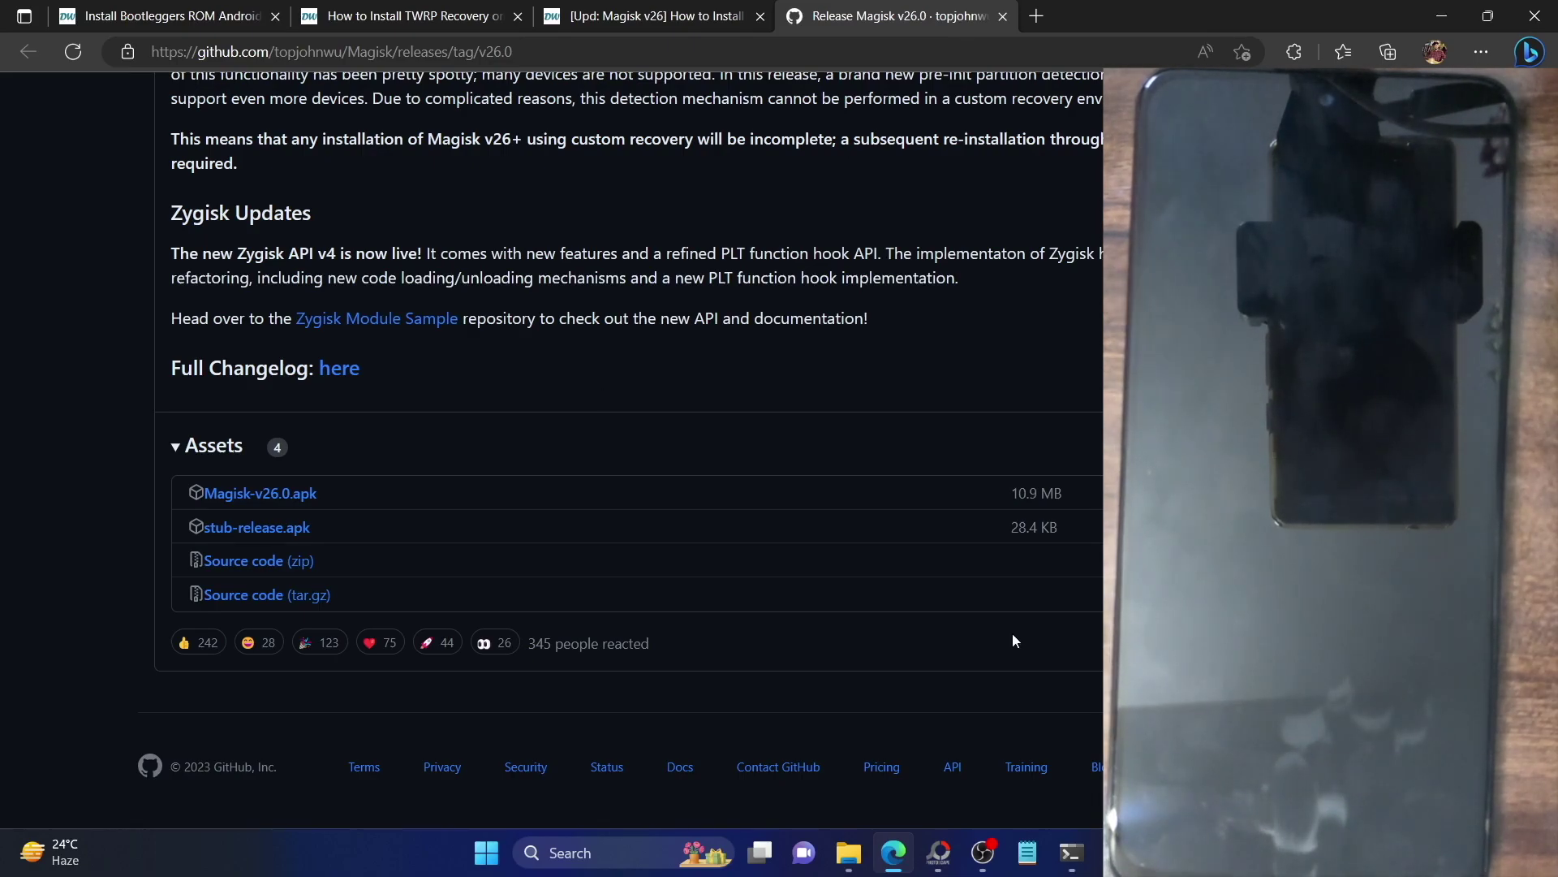
- Cycle through terminal, browser and File Explorer, ending with the fastboot Command Prompt in front
{"action": "left_click", "coordinate": [1071, 853]}
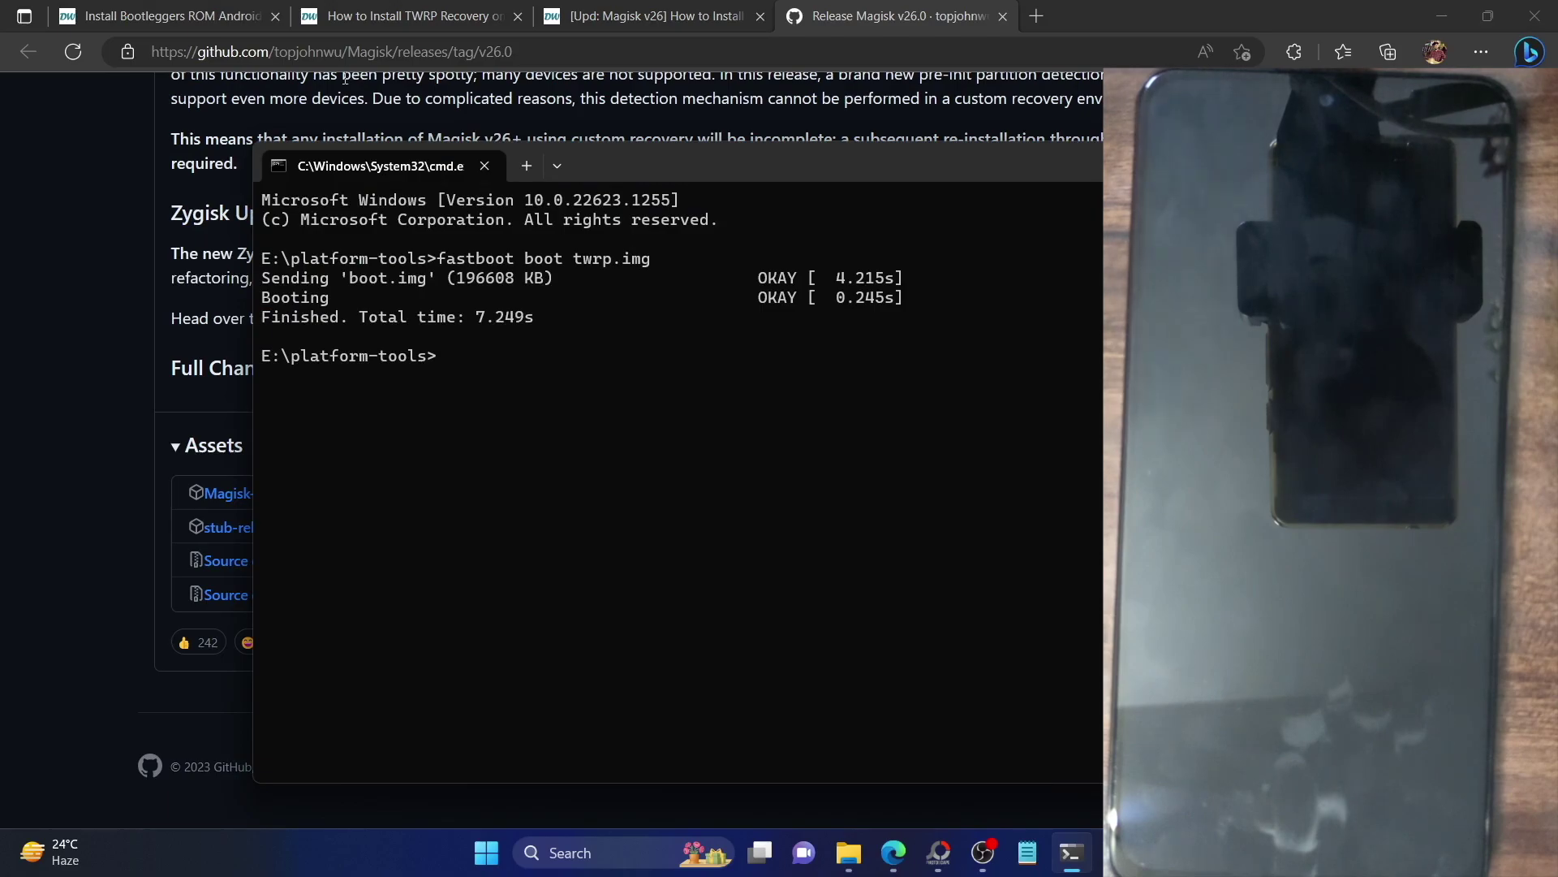
{"action": "left_click", "coordinate": [158, 7]}
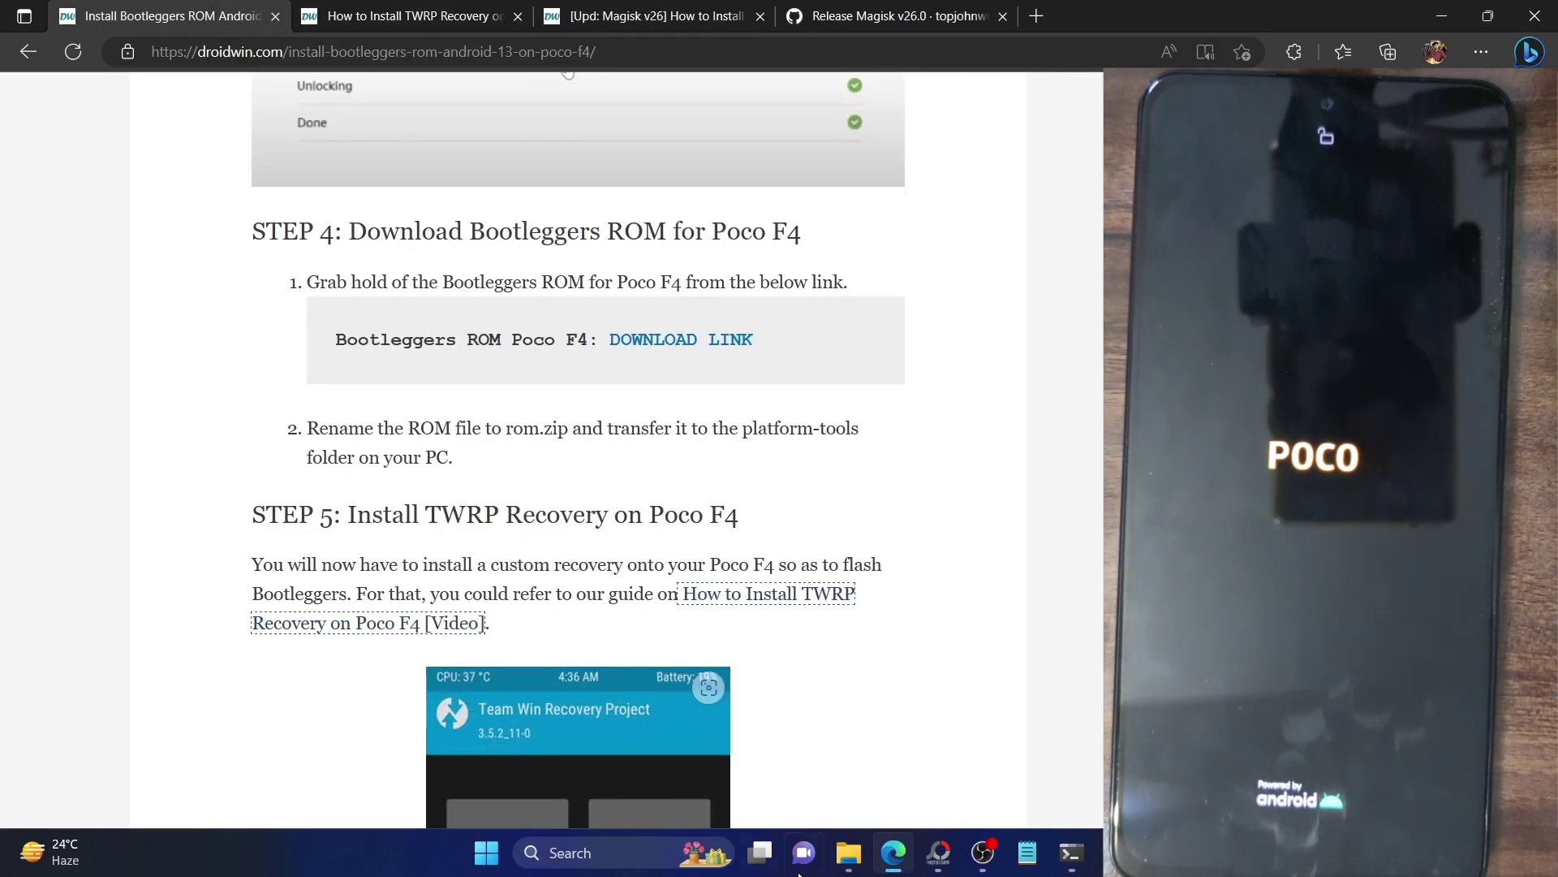
{"action": "left_click", "coordinate": [847, 854]}
{"action": "left_click", "coordinate": [1073, 854]}
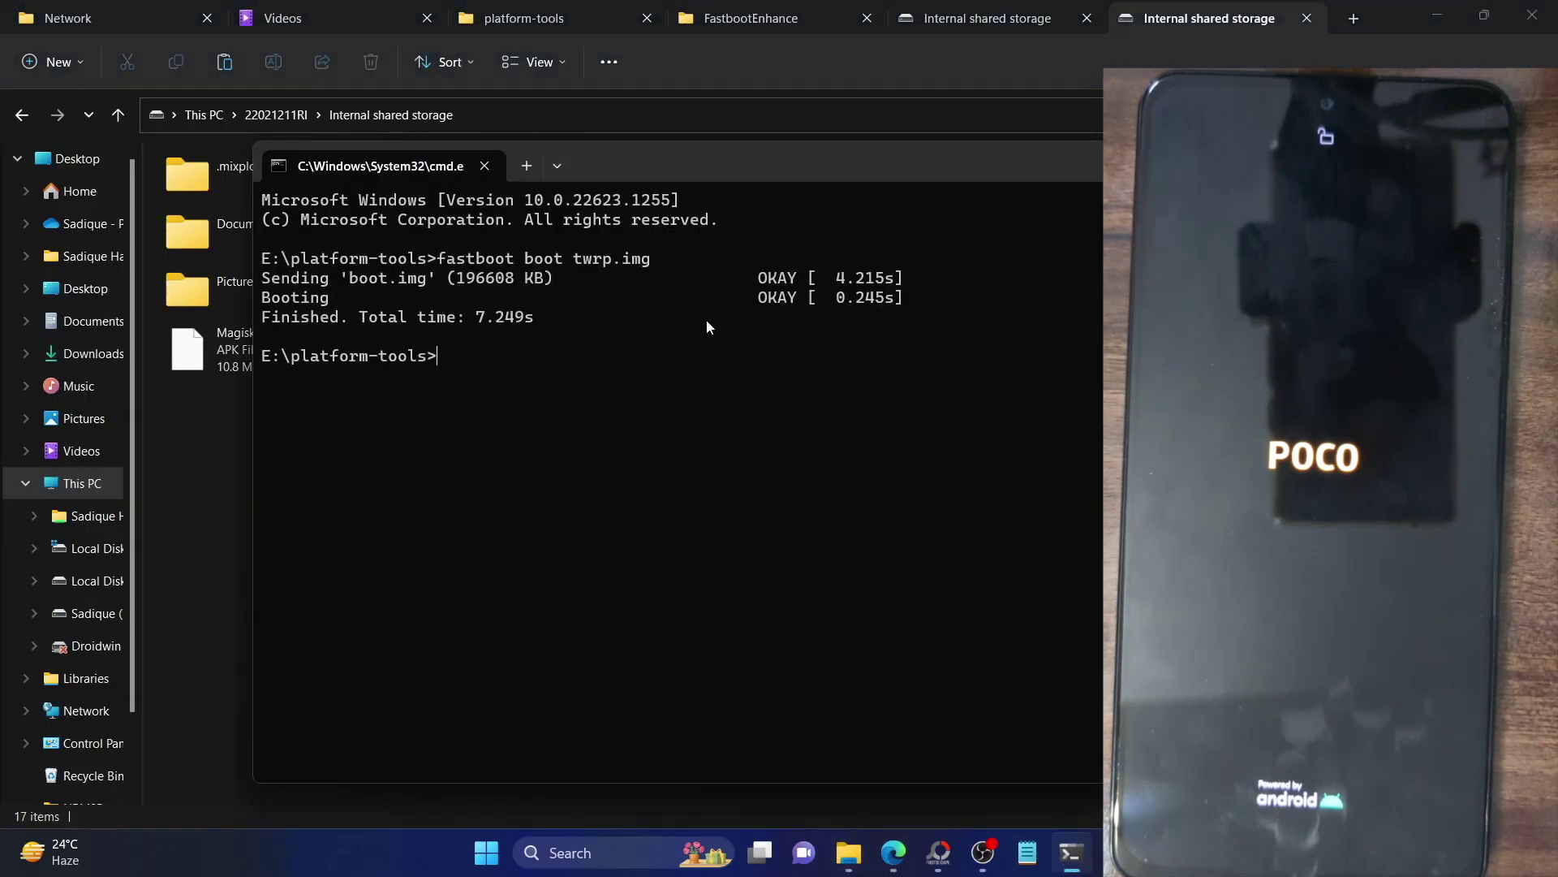